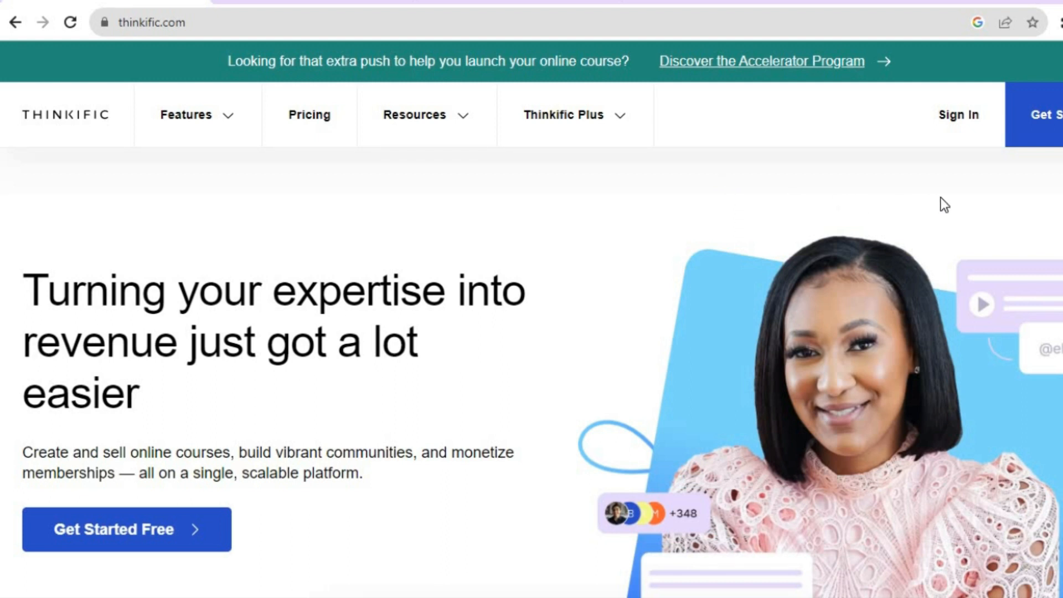
Open the Thinkific pricing page and compare the Free, Basic and Start plans and their included features
left_click(324, 129)
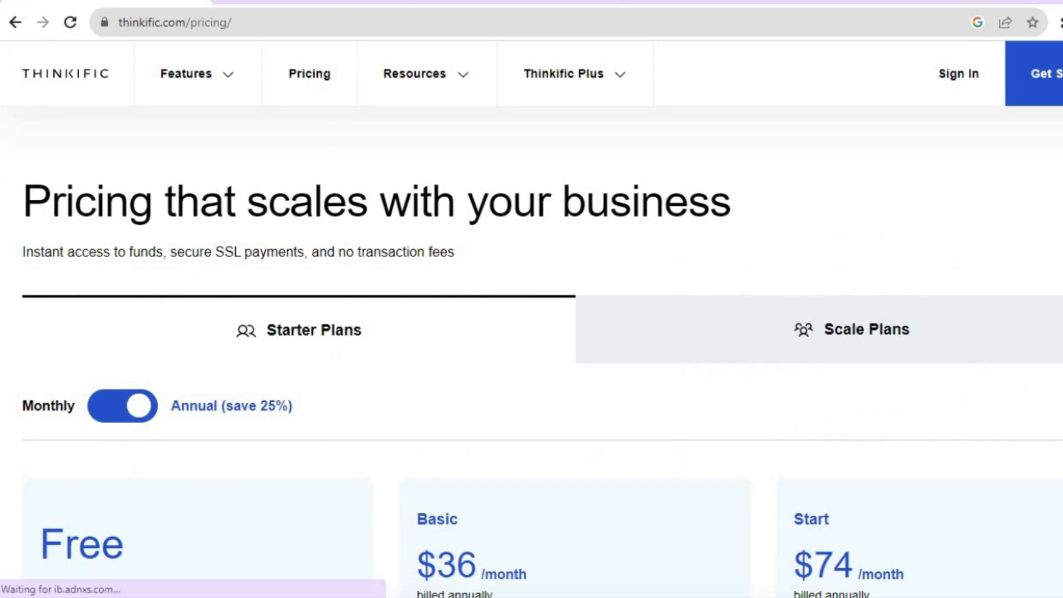
scroll(543, 352, "down", 3)
scroll(543, 352, "down", 7)
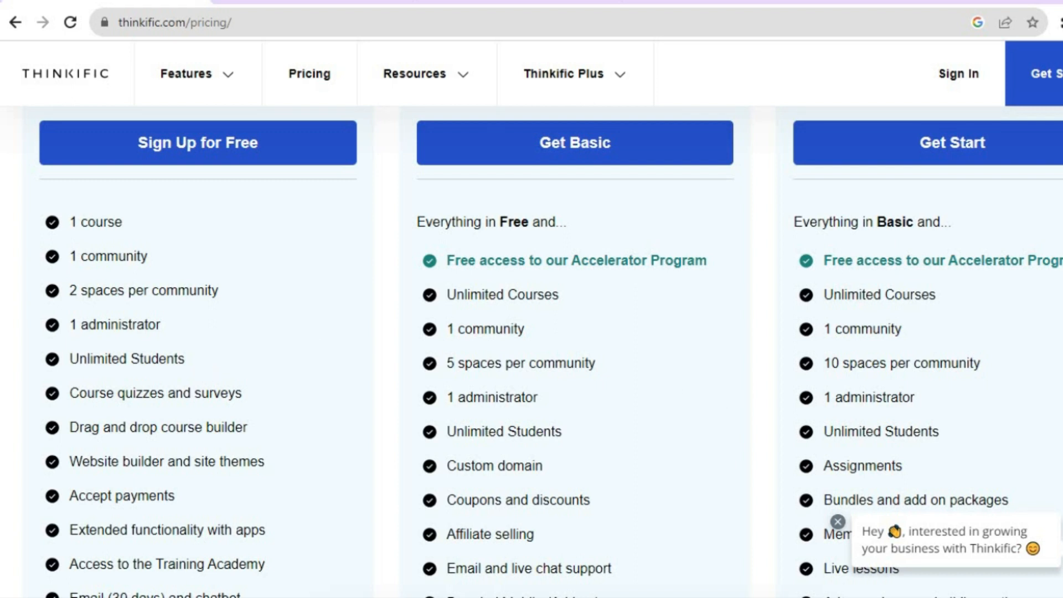
scroll(550, 353, "up", 3)
scroll(550, 352, "up", 8)
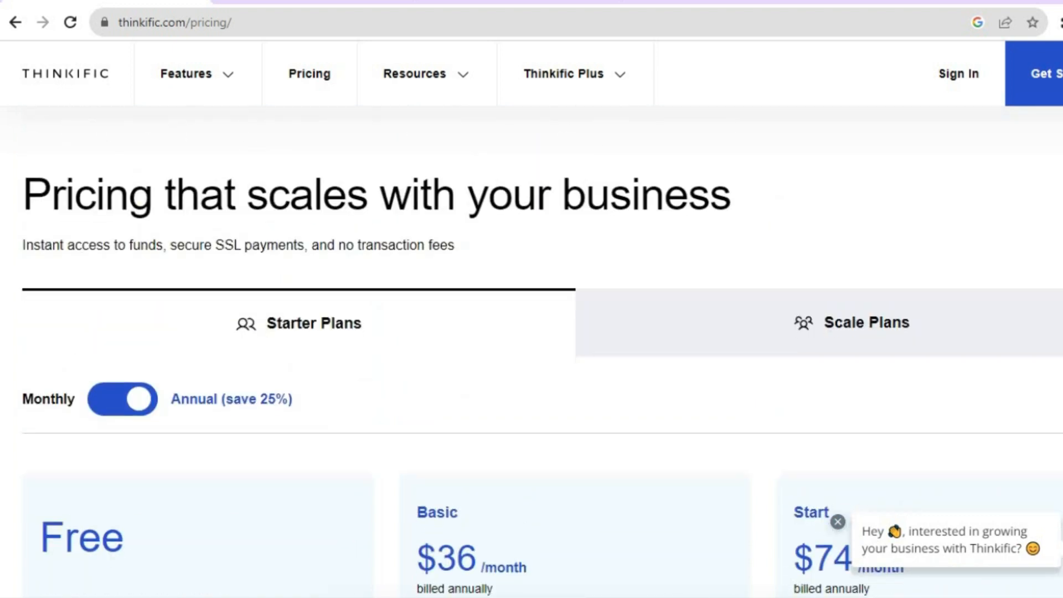
scroll(542, 376, "down", 3)
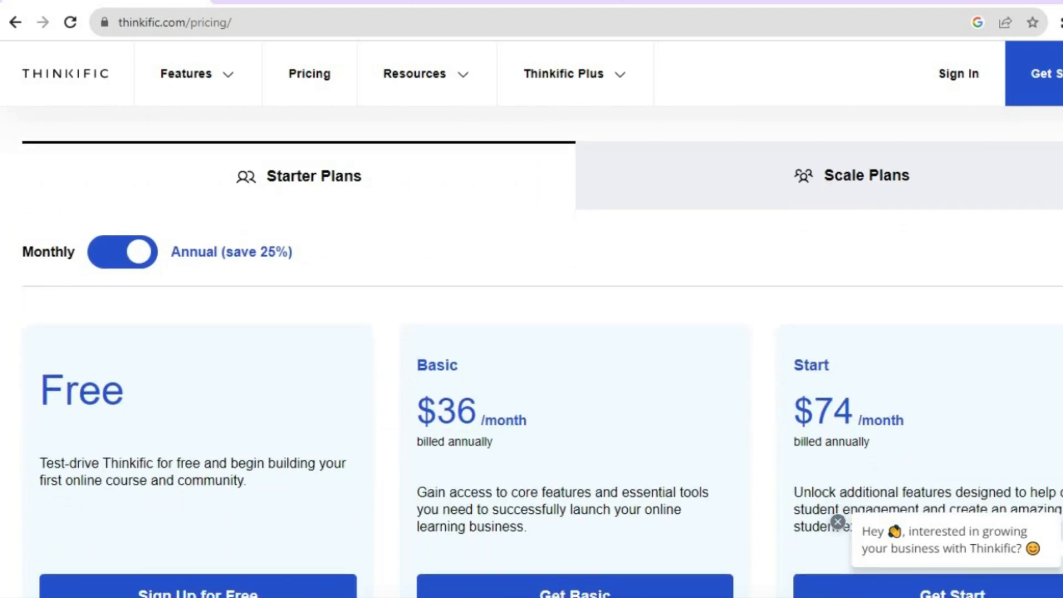
scroll(542, 359, "down", 3)
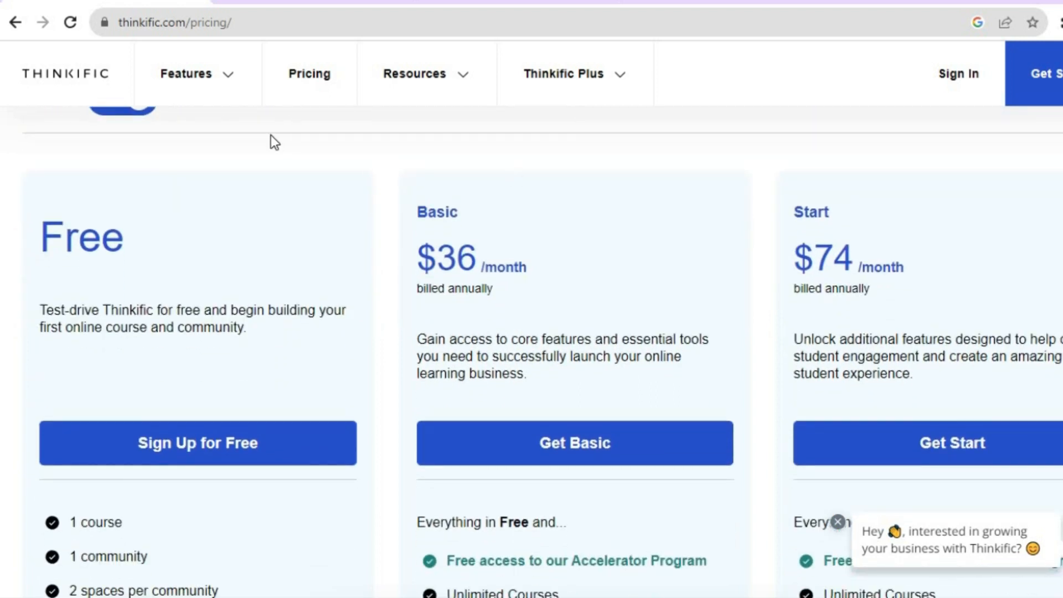
Switch to the site's Thinkific admin dashboard and open "Your First Course" from the course list for editing
left_click(284, 88)
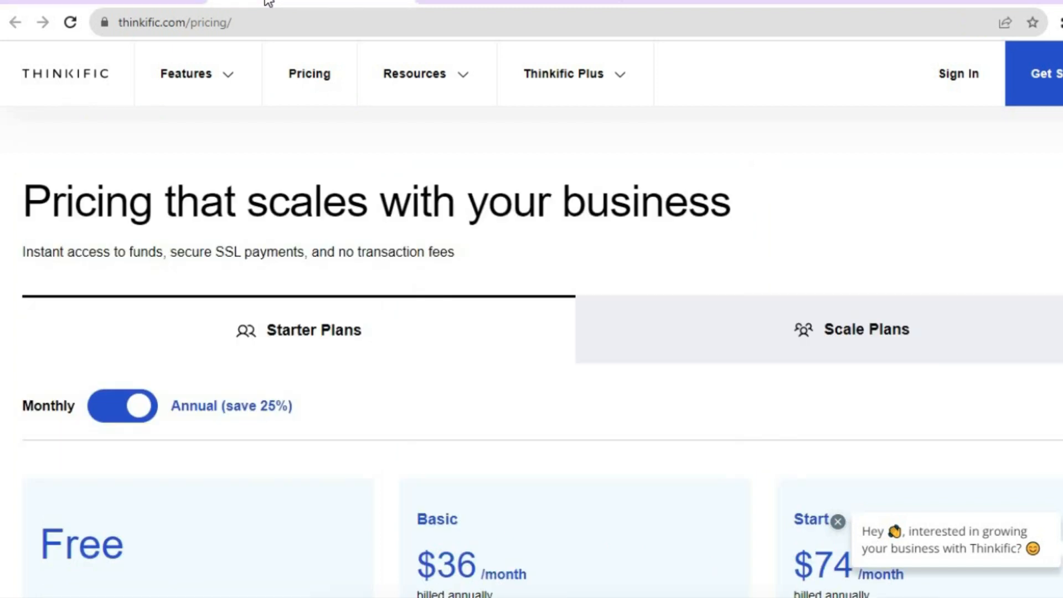
left_click(463, 6)
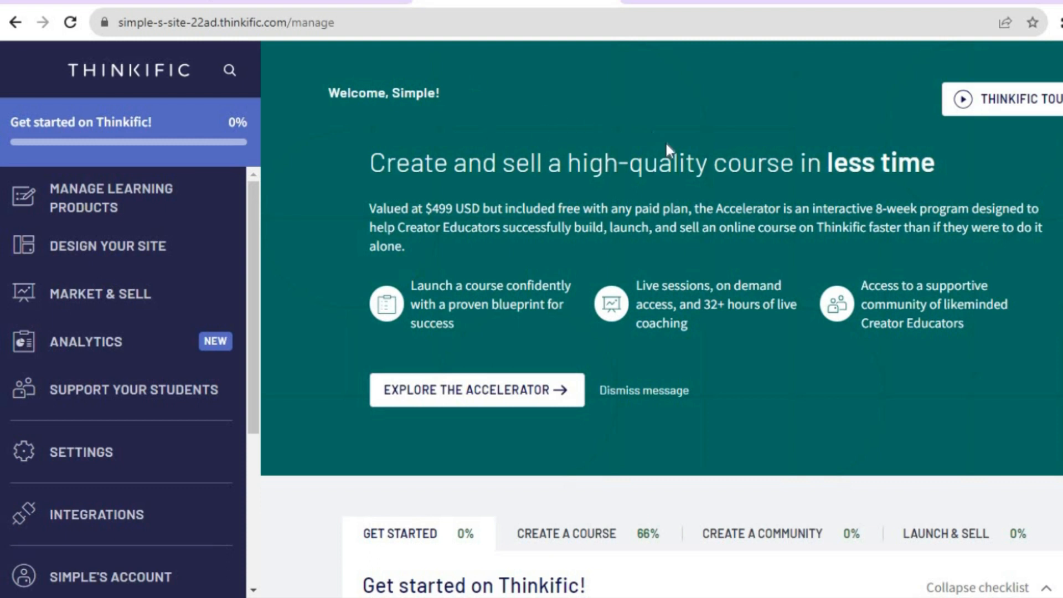
scroll(661, 319, "down", 15)
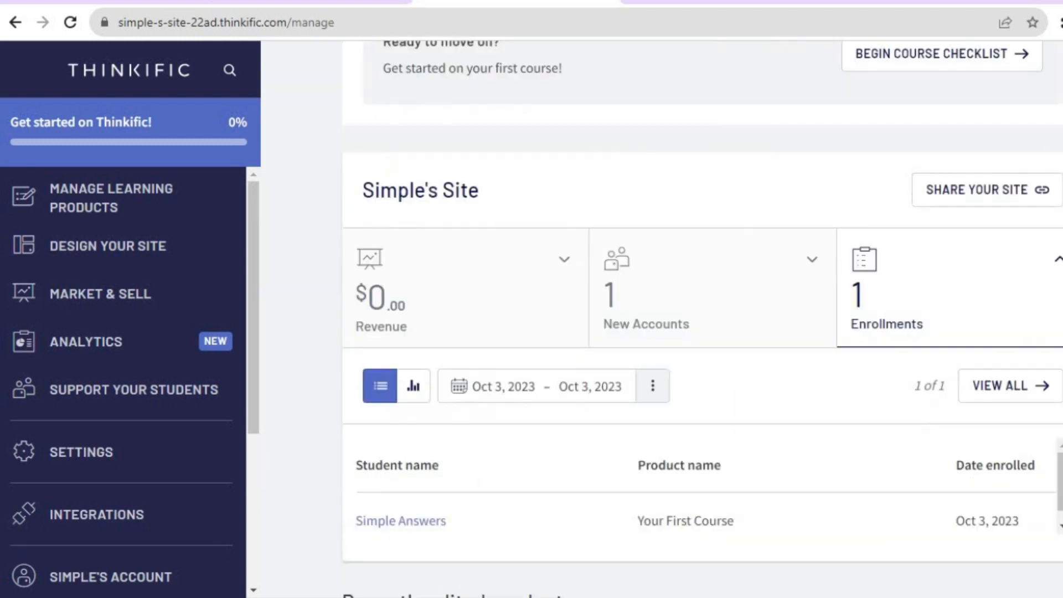
scroll(662, 319, "up", 15)
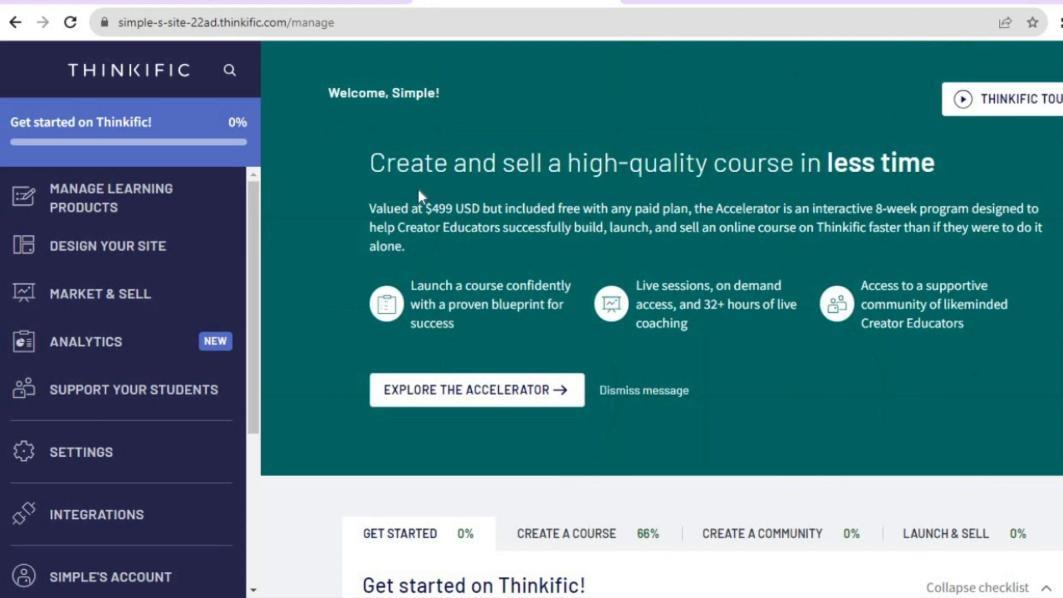
left_click(116, 206)
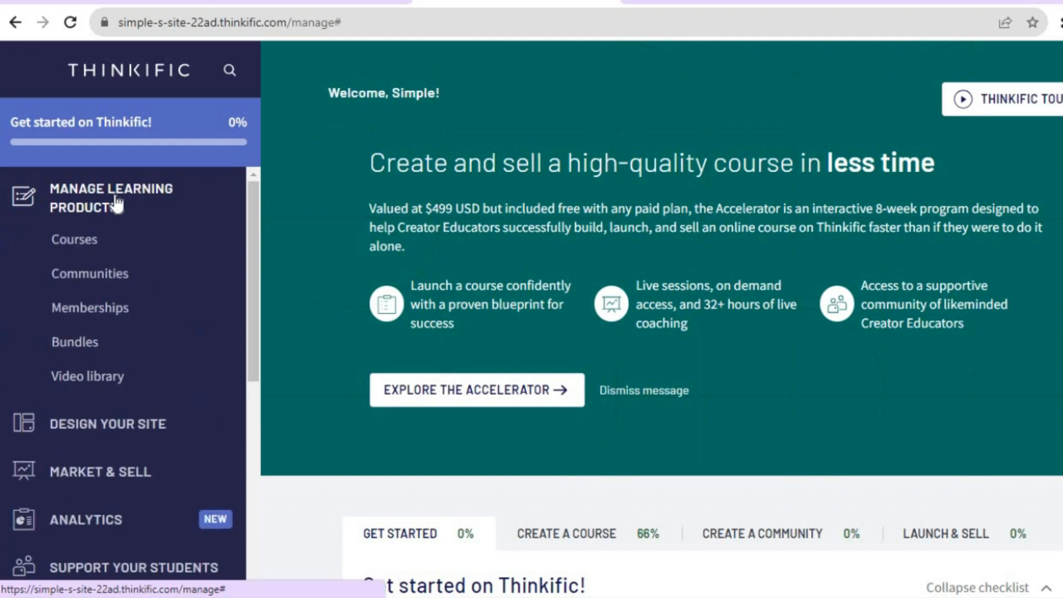
left_click(80, 244)
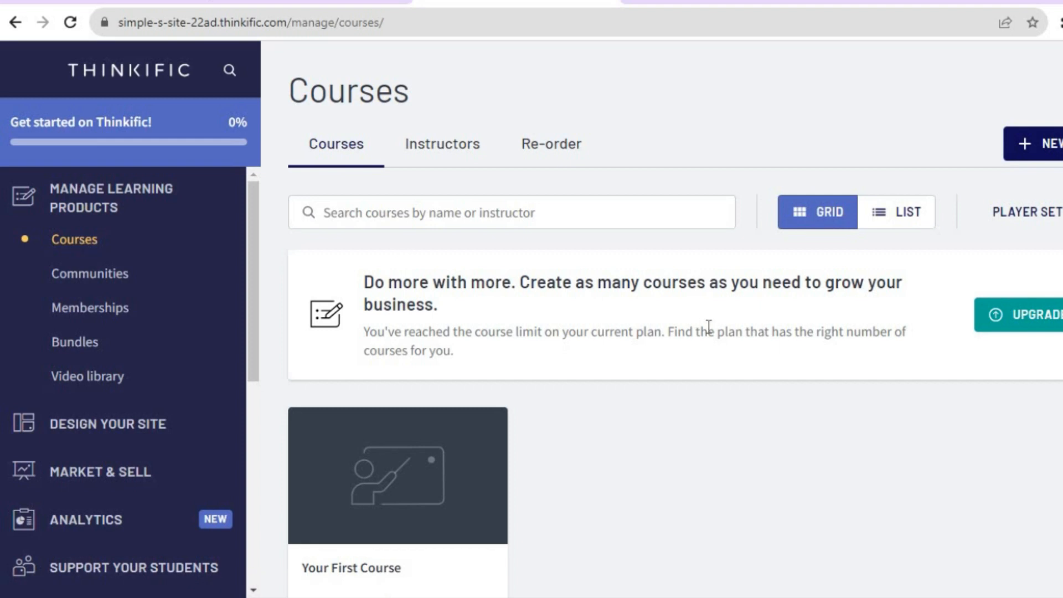
scroll(676, 310, "down", 2)
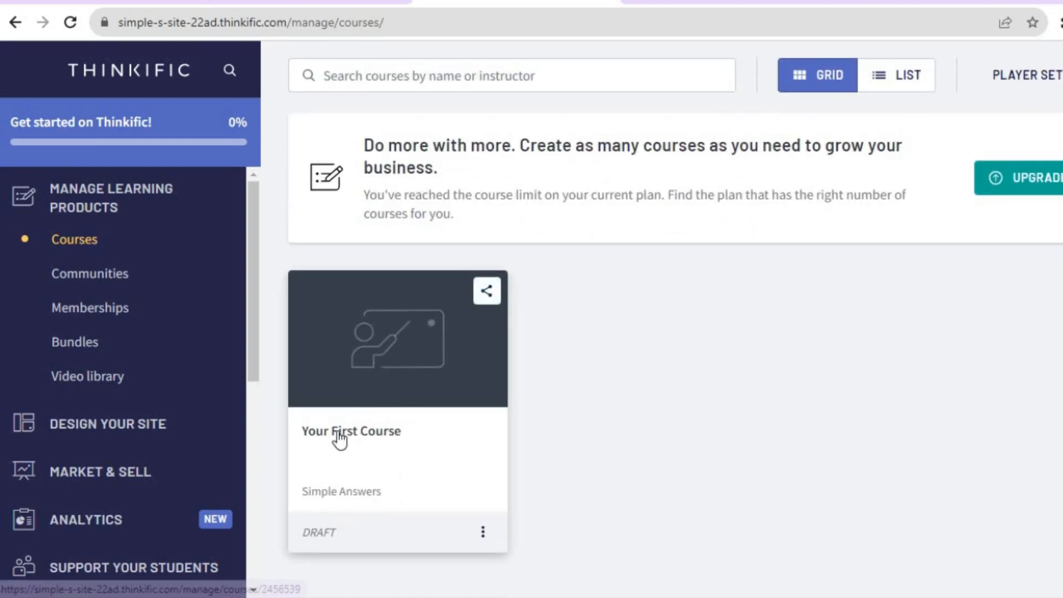
left_click(392, 446)
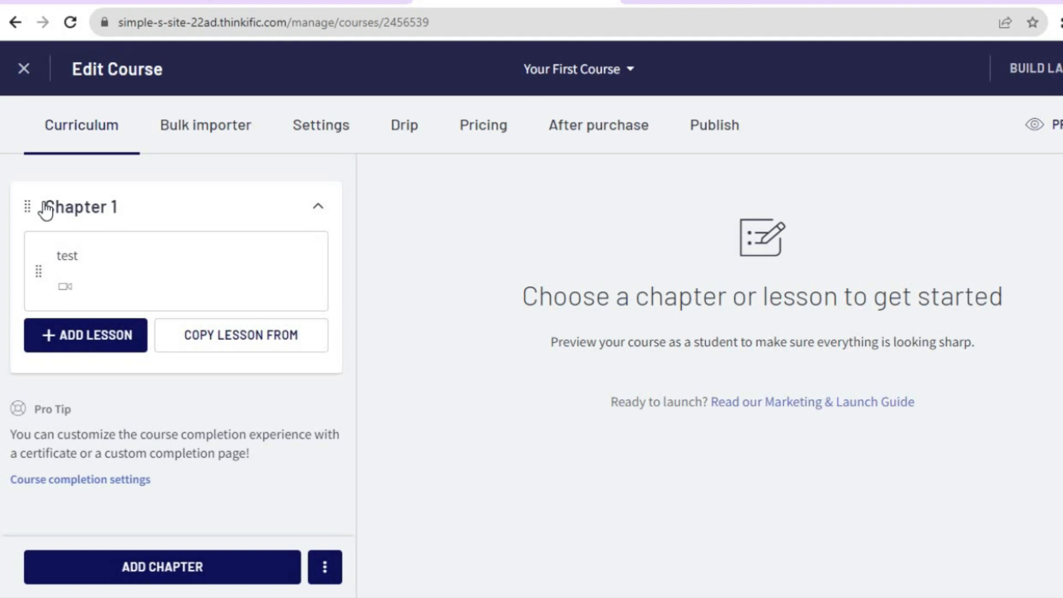
left_click(83, 346)
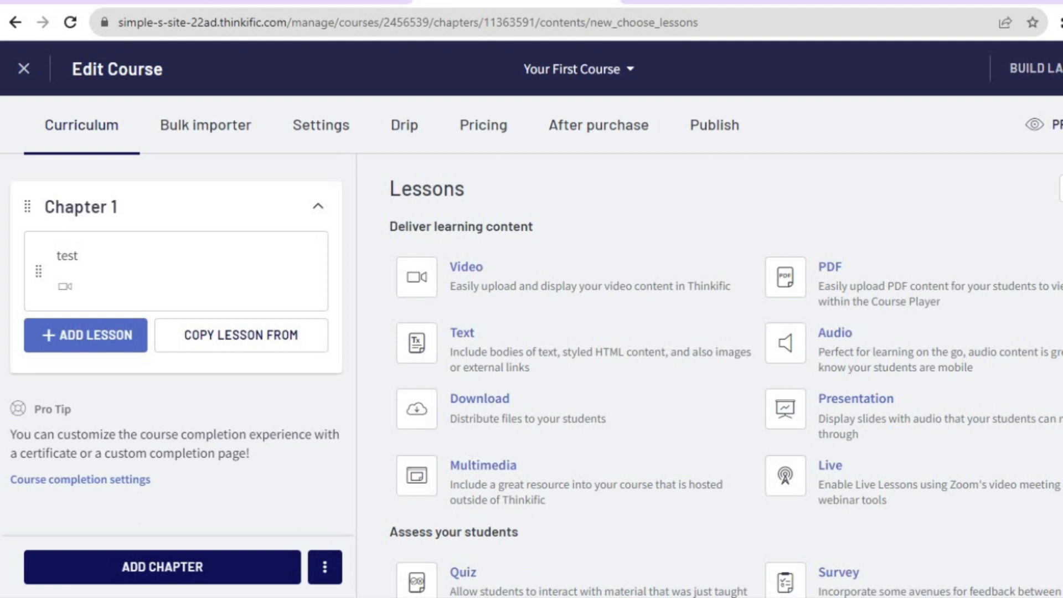
scroll(709, 377, "down", 5)
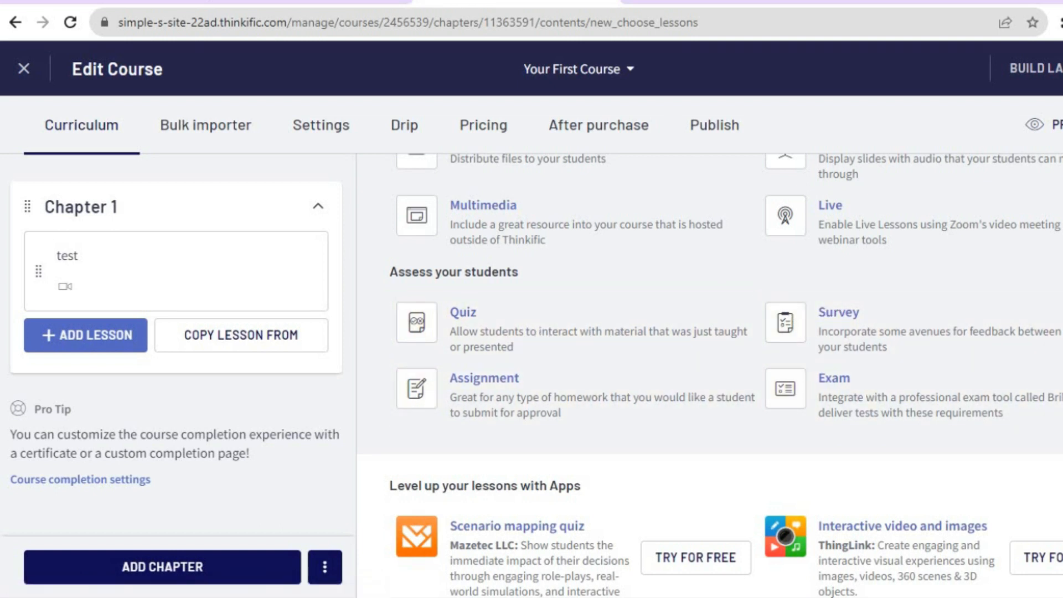
scroll(709, 376, "up", 5)
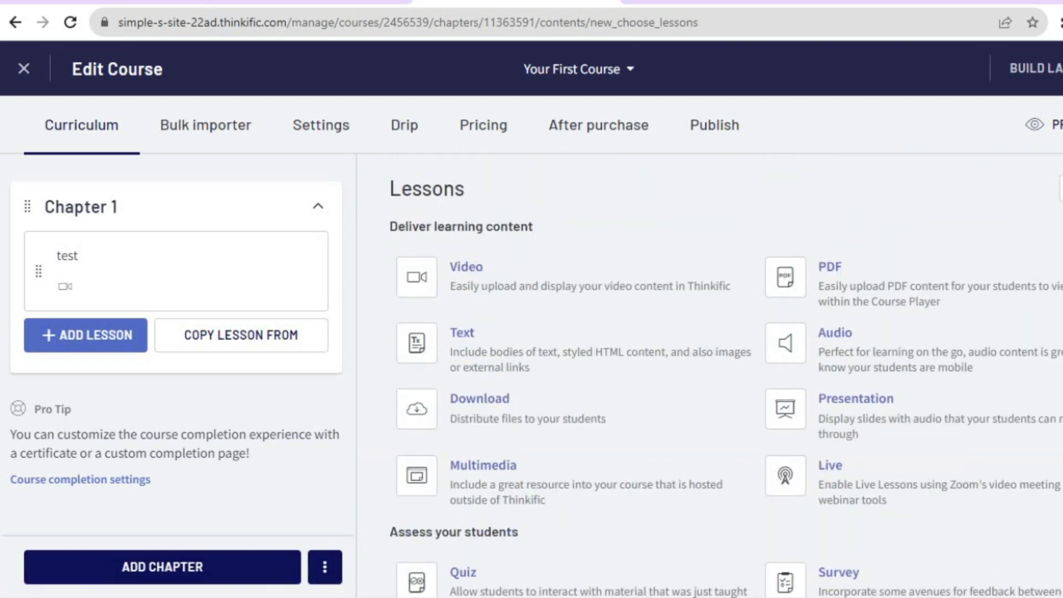
left_click(494, 282)
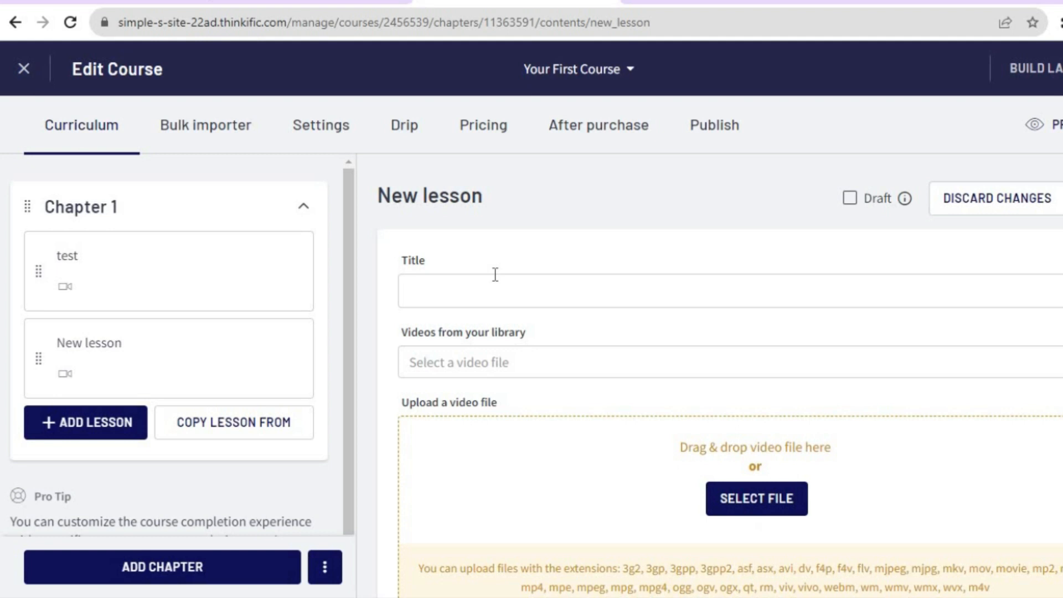
scroll(814, 238, "down", 2)
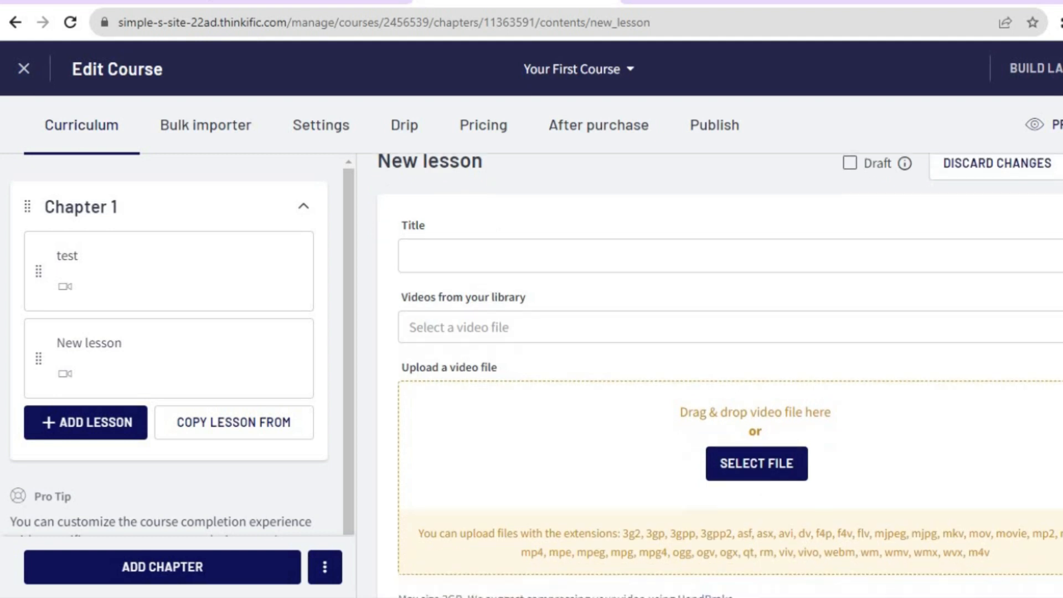
left_click(809, 206)
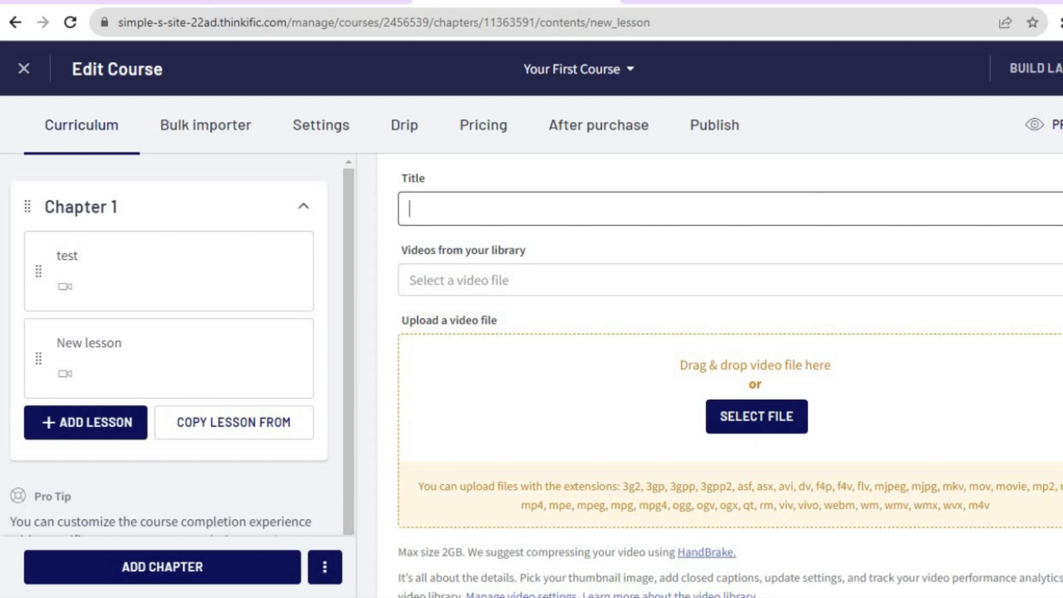
scroll(772, 309, "down", 2)
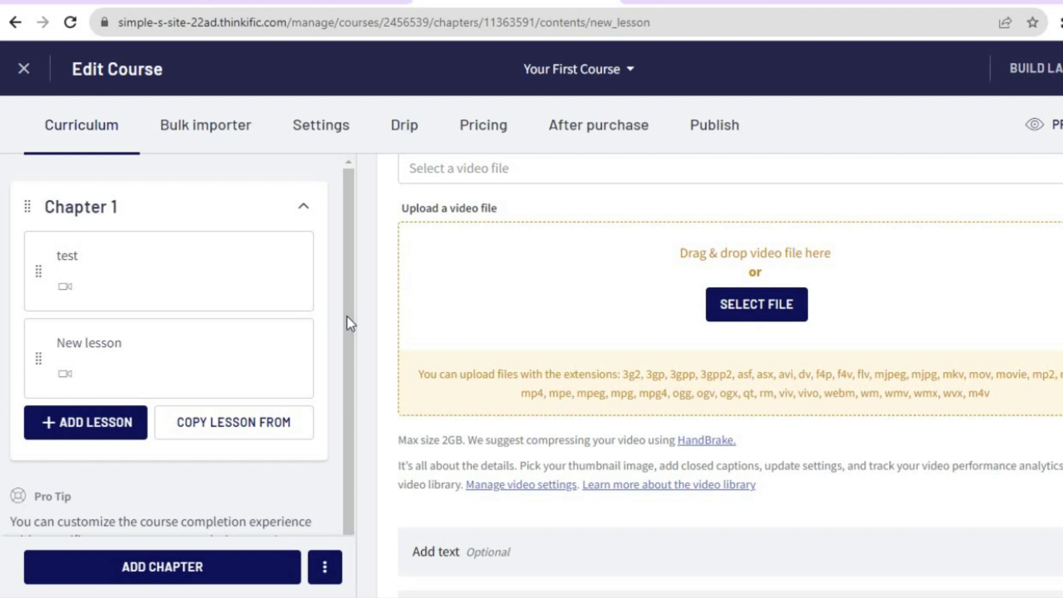
scroll(331, 487, "down", 2)
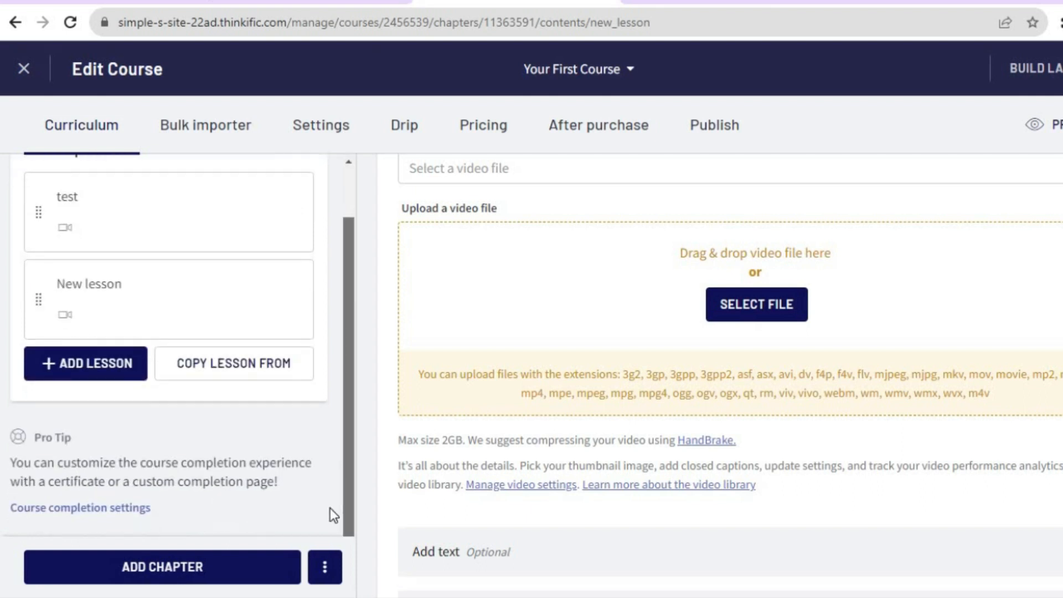
Add a new chapter to the course, discarding the unsaved lesson, title the chapter "test" and save it
left_click(158, 569)
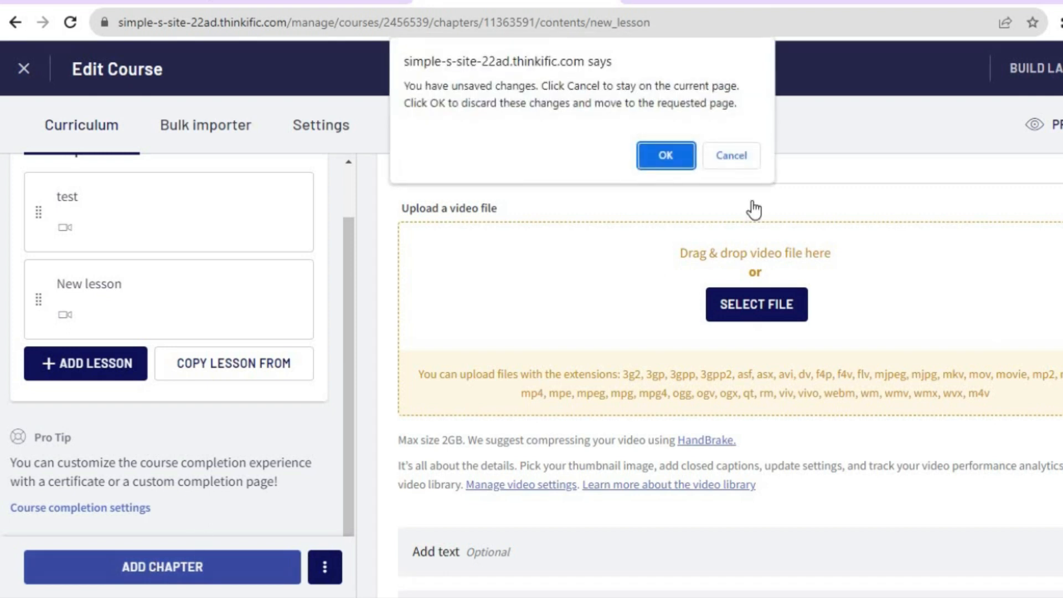
left_click(670, 156)
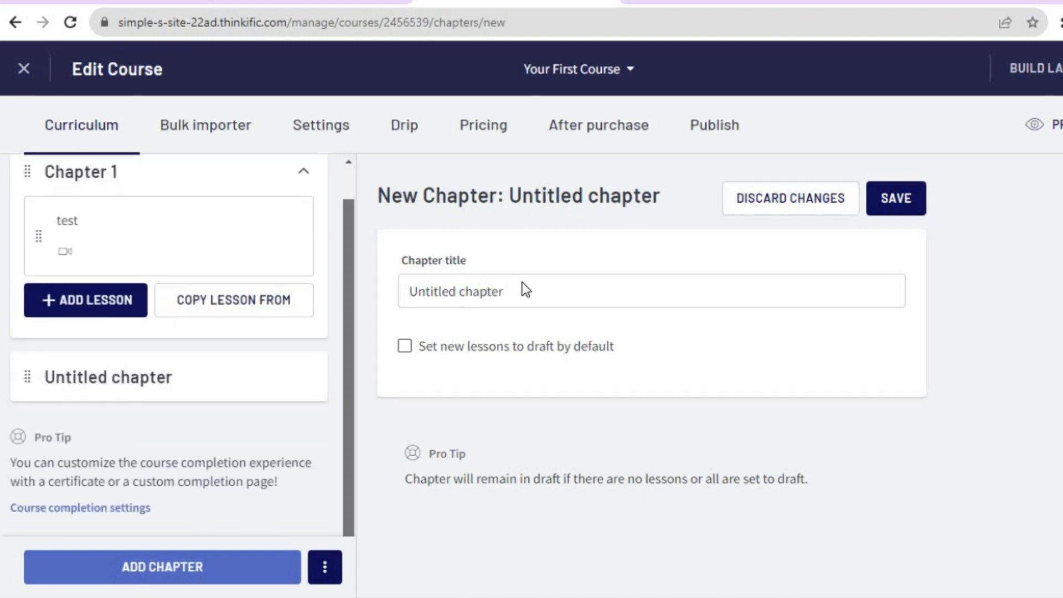
left_click(529, 286)
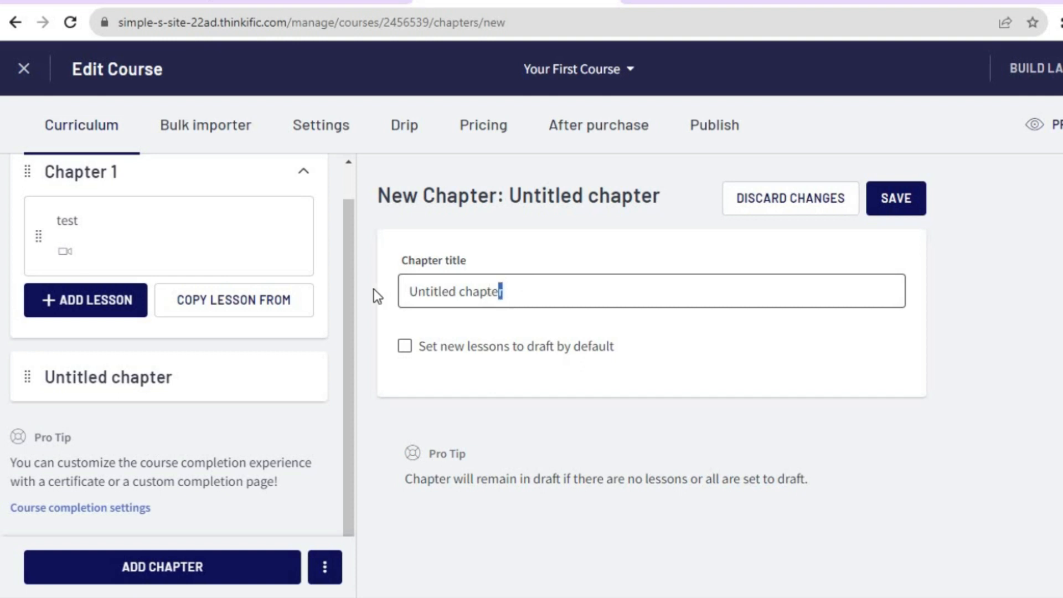
key("ctrl+a")
type("test")
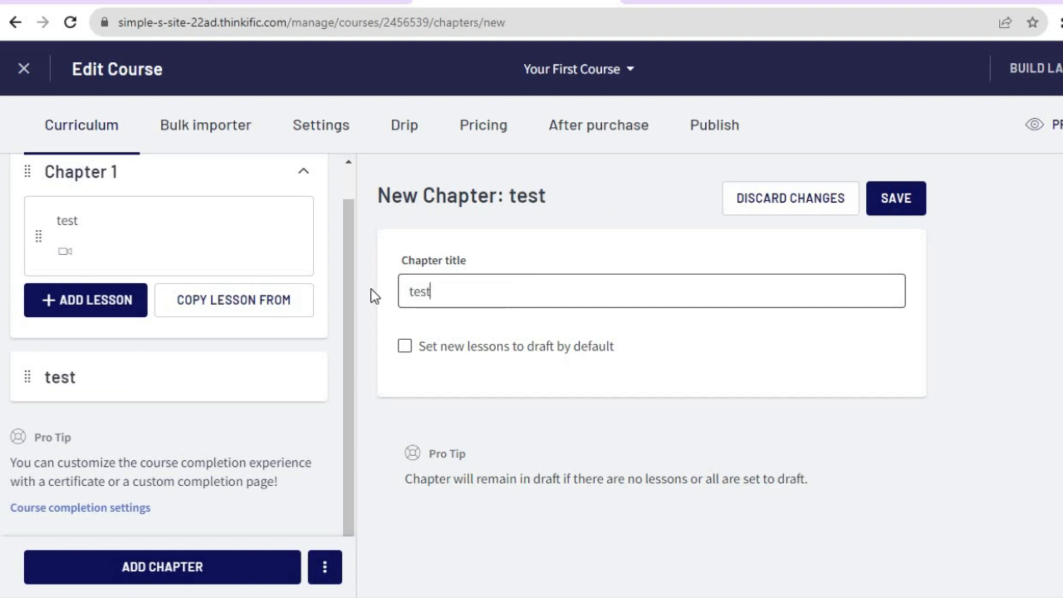
left_click(897, 198)
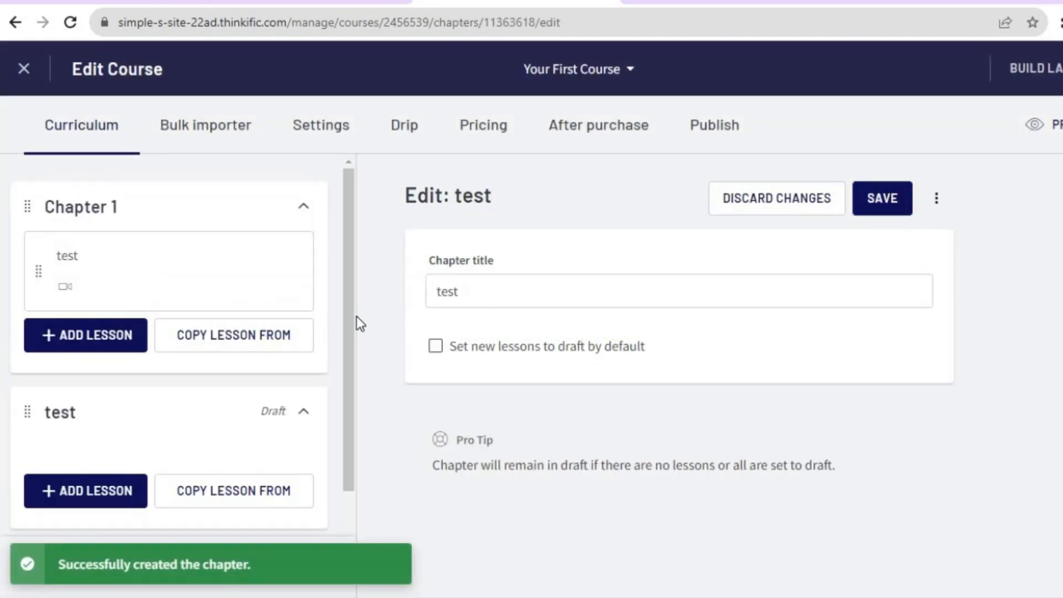
Open the course settings and examine the basic settings, the instructor choices and the course image and description options
scroll(348, 437, "down", 2)
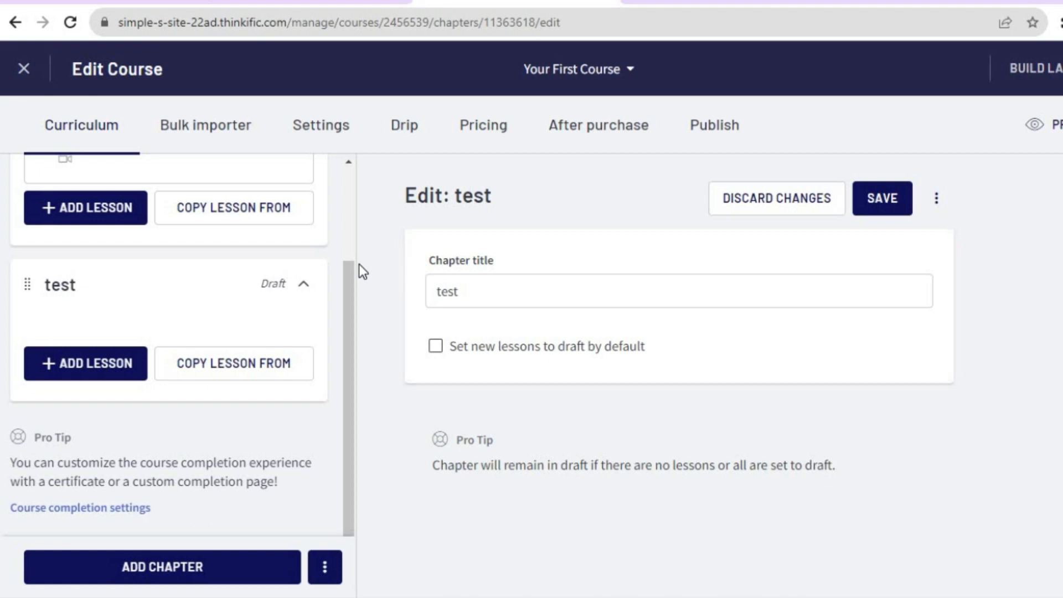
left_click(330, 133)
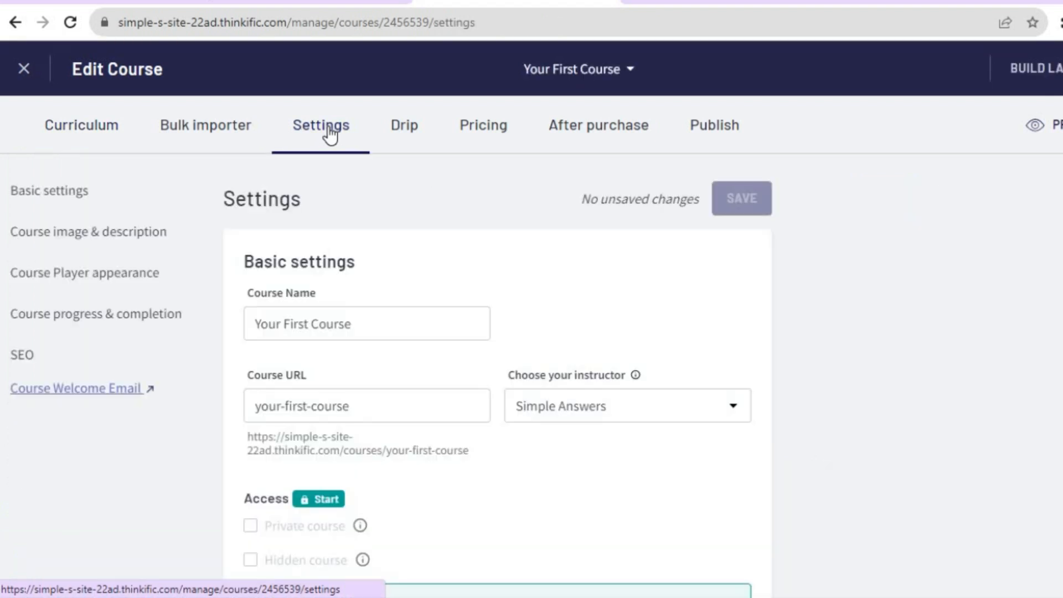
left_click(382, 321)
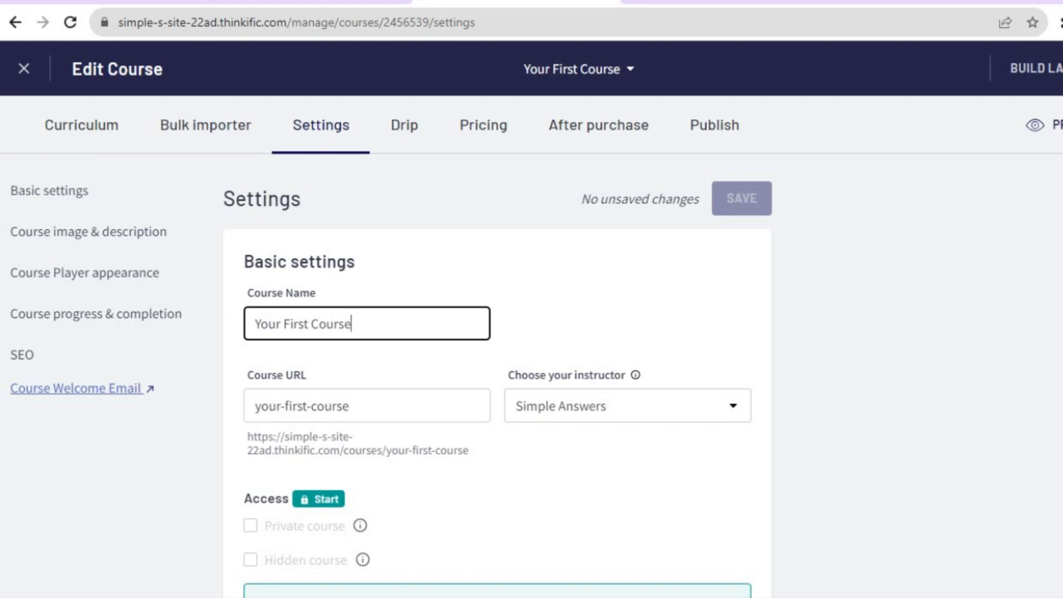
scroll(497, 376, "down", 3)
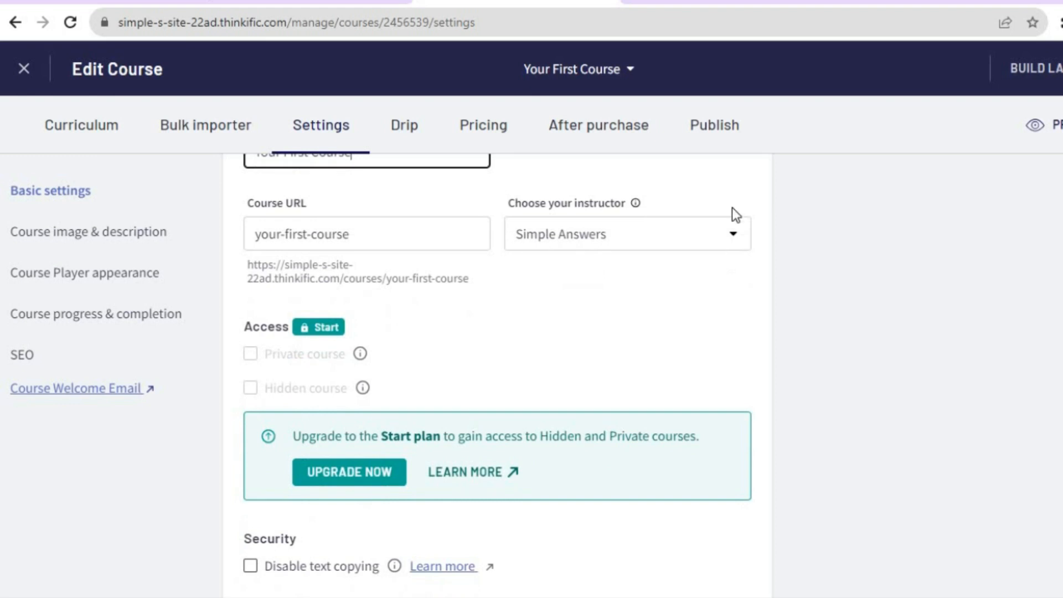
left_click(730, 238)
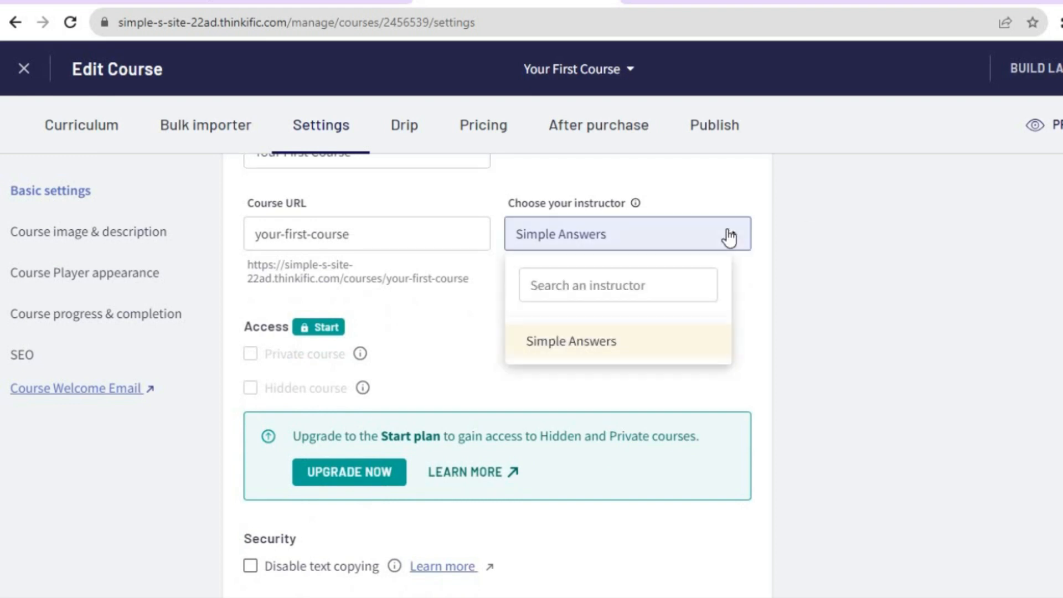
left_click(757, 280)
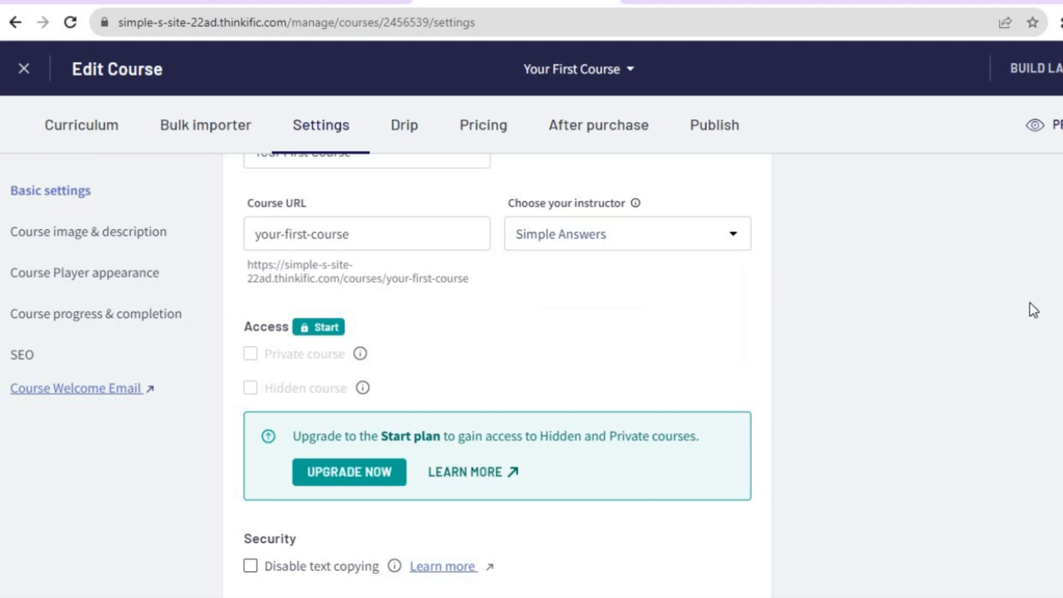
scroll(497, 364, "down", 5)
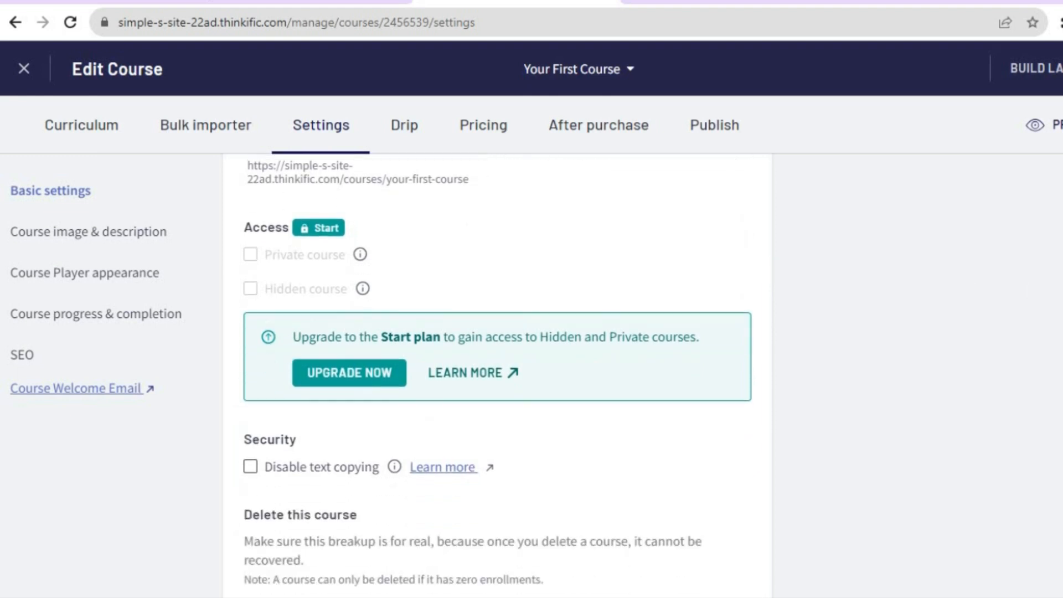
scroll(497, 364, "down", 1)
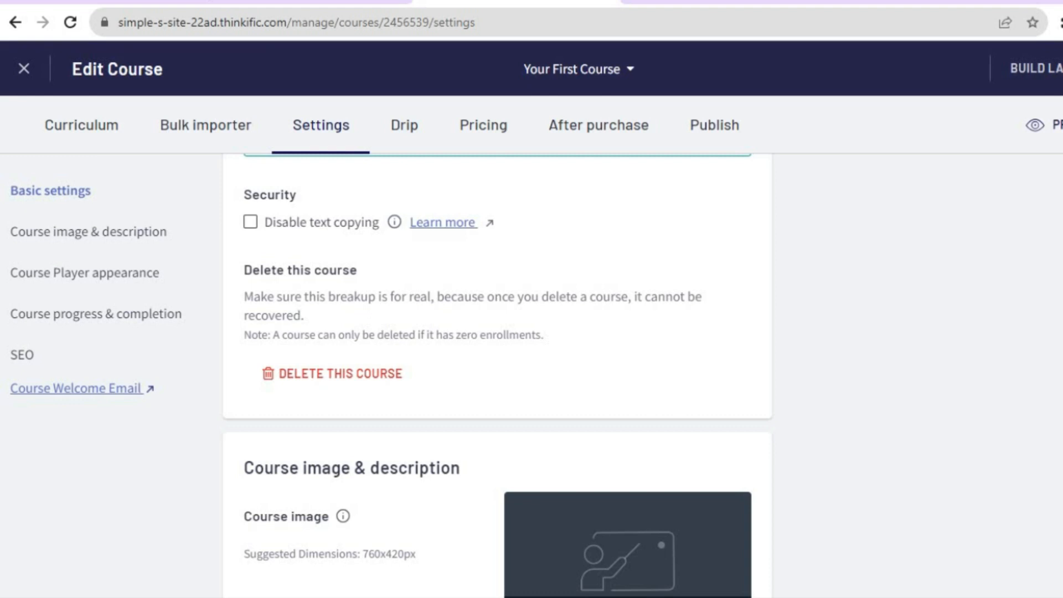
scroll(497, 375, "down", 5)
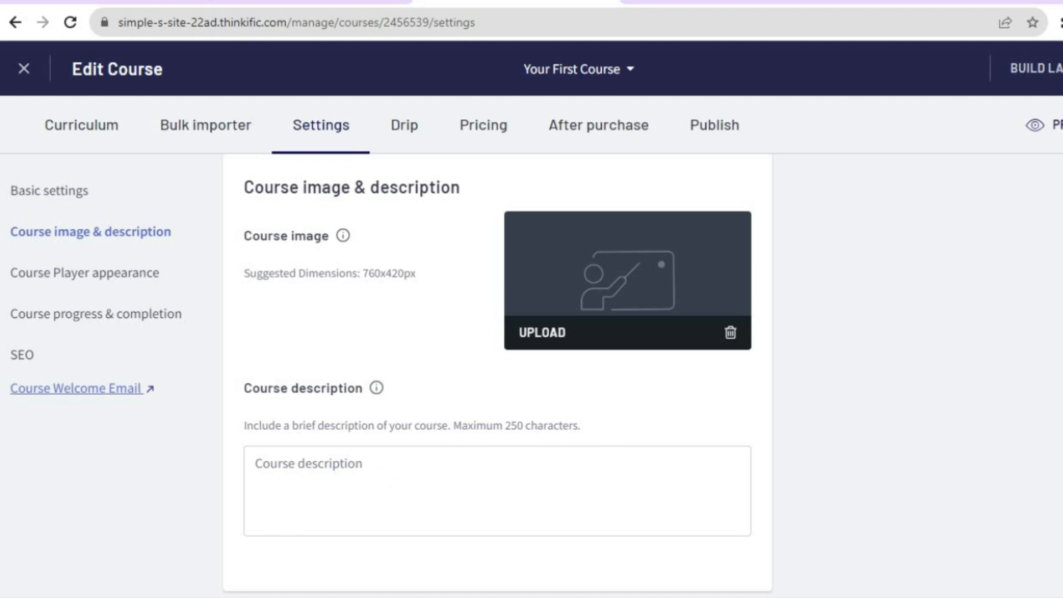
Examine the course's description, Course Player appearance, progress and completion, social sharing and SEO settings
scroll(498, 373, "down", 5)
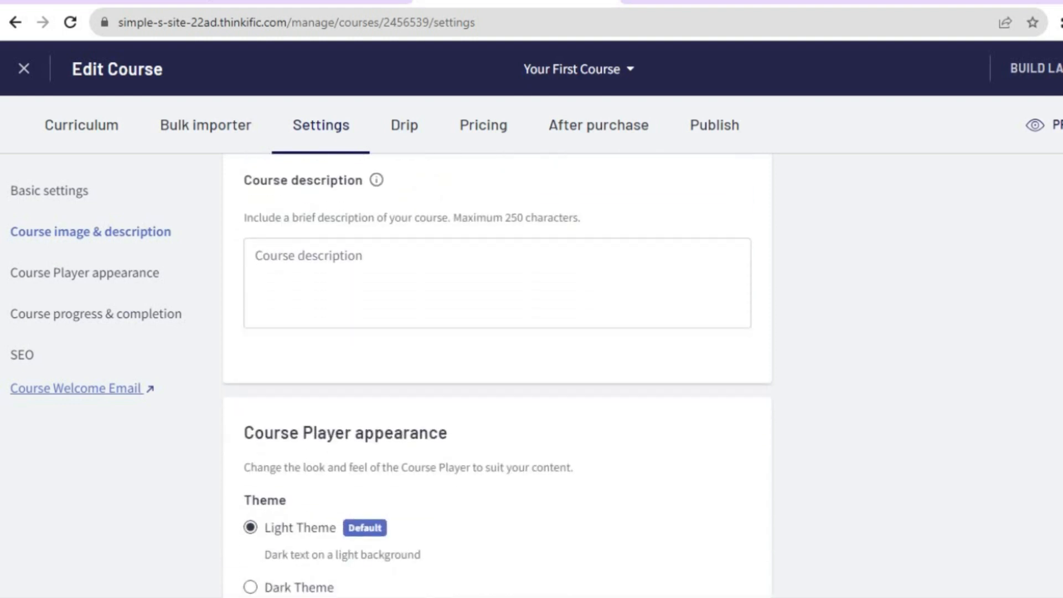
scroll(498, 373, "down", 2)
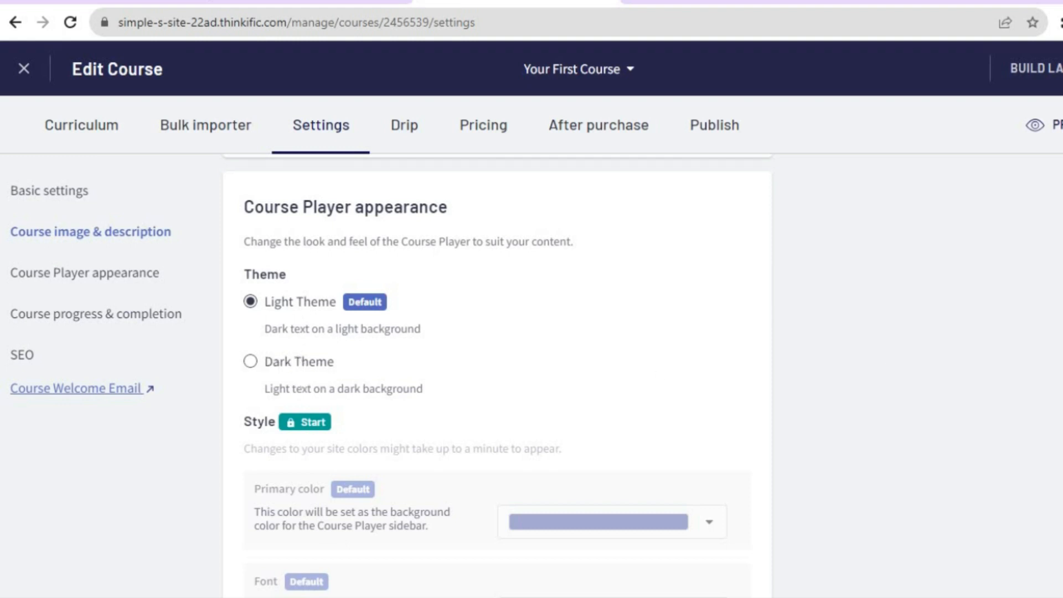
scroll(497, 376, "down", 6)
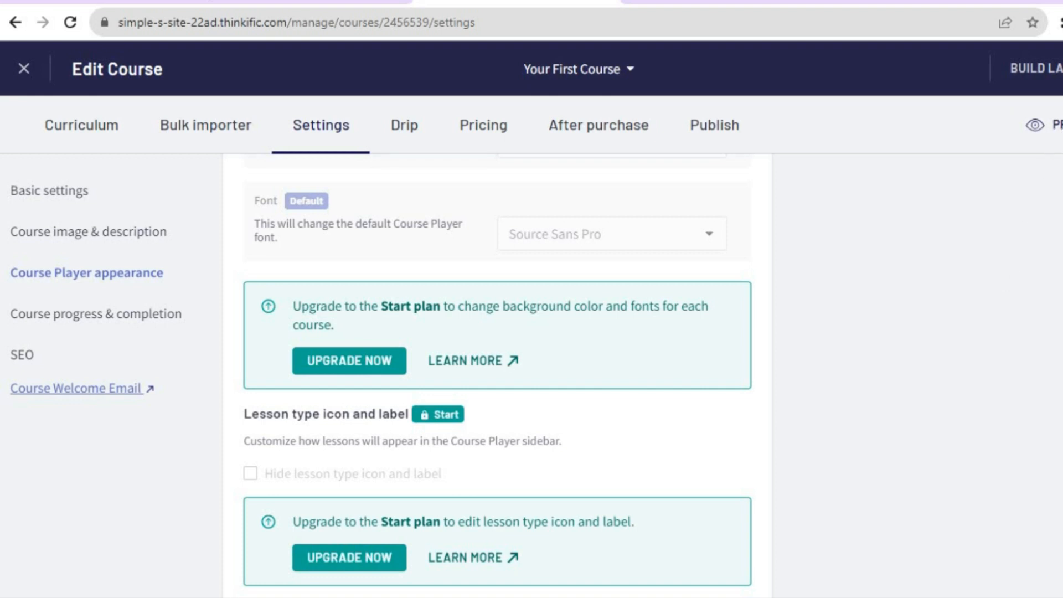
scroll(497, 388, "down", 10)
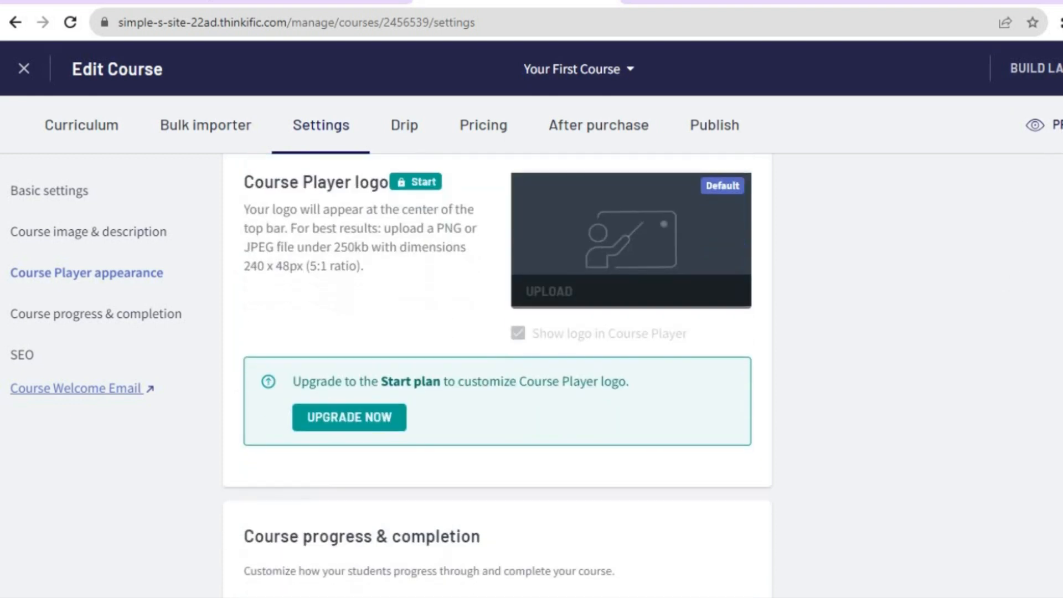
scroll(498, 377, "down", 10)
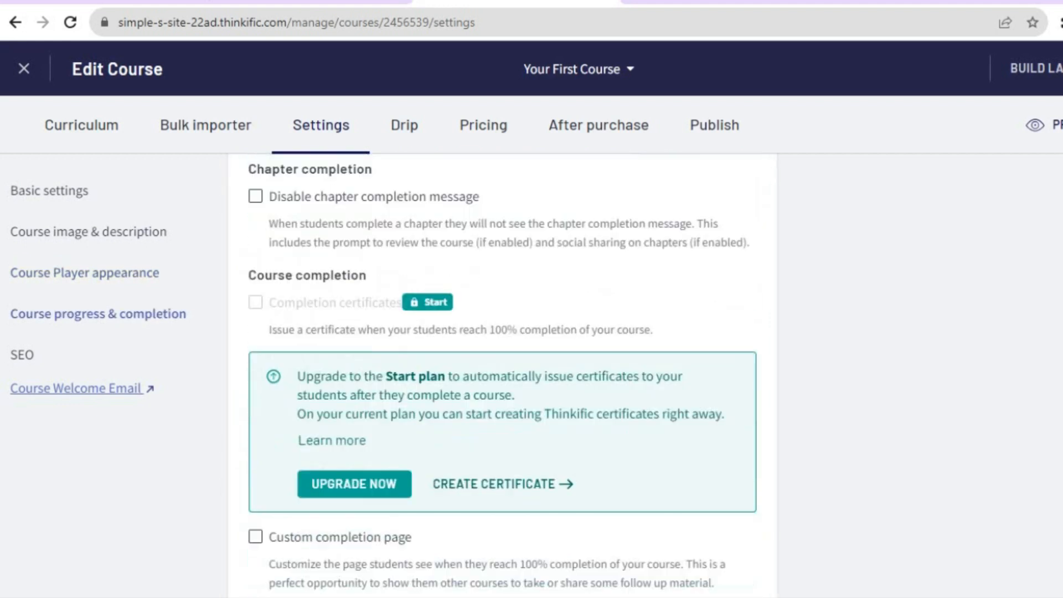
scroll(502, 374, "down", 8)
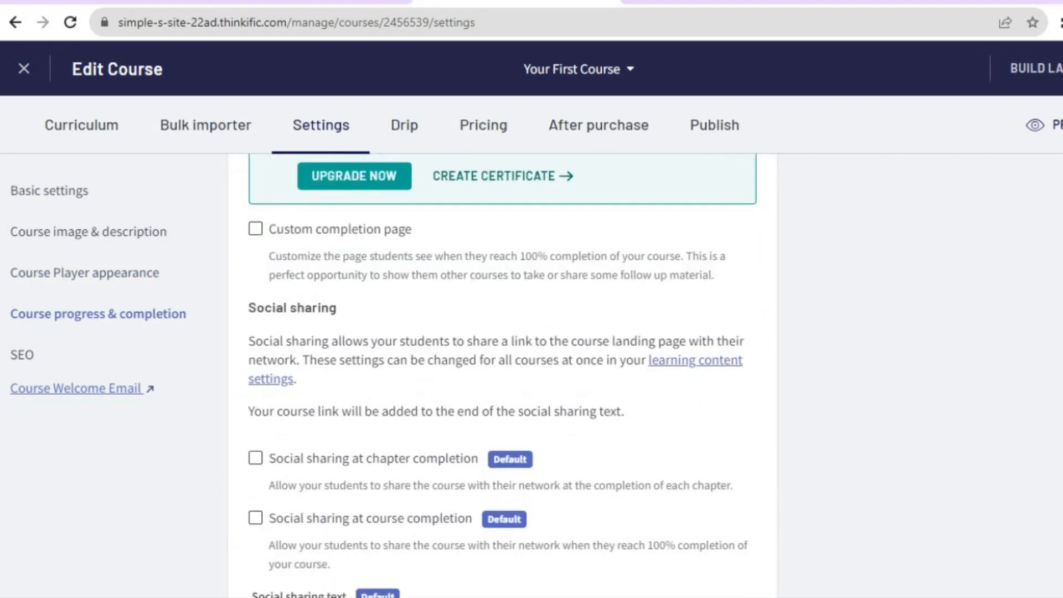
scroll(503, 374, "down", 2)
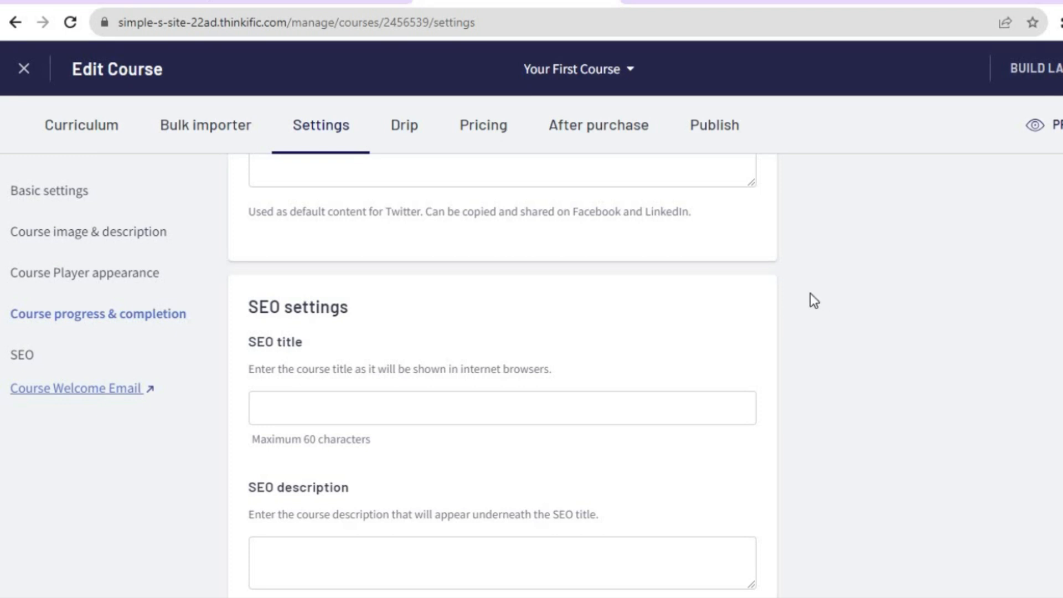
Review the course's drip schedule page and its primary pricing options
left_click(404, 131)
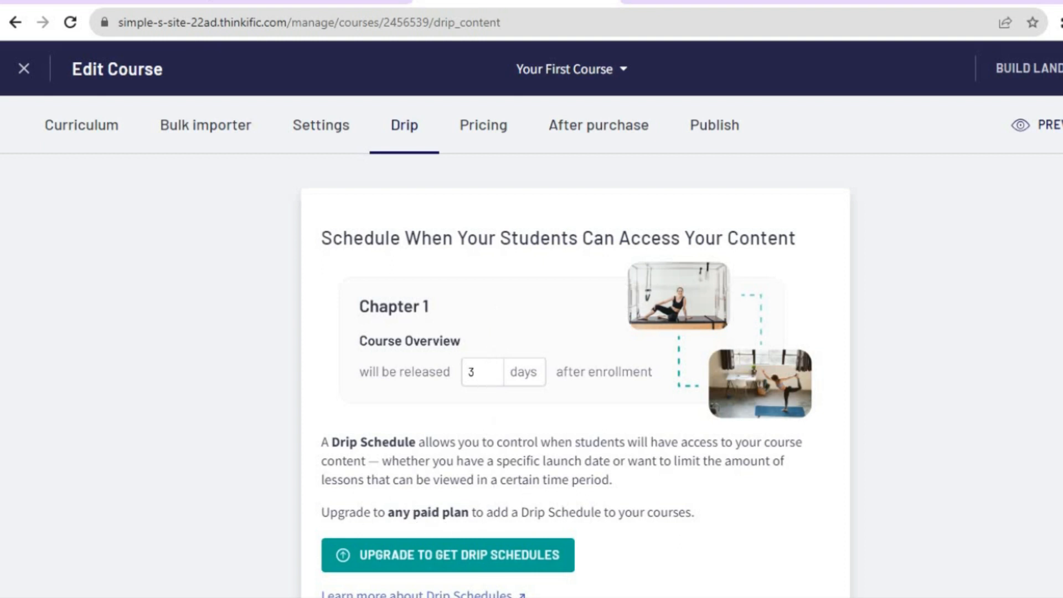
scroll(532, 321, "down", 1)
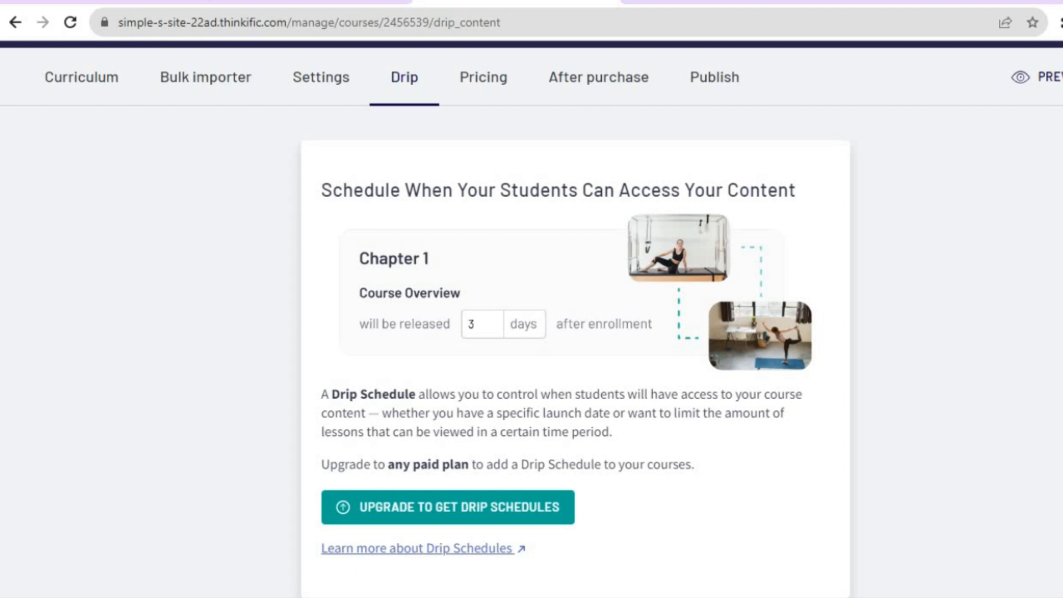
left_click(491, 84)
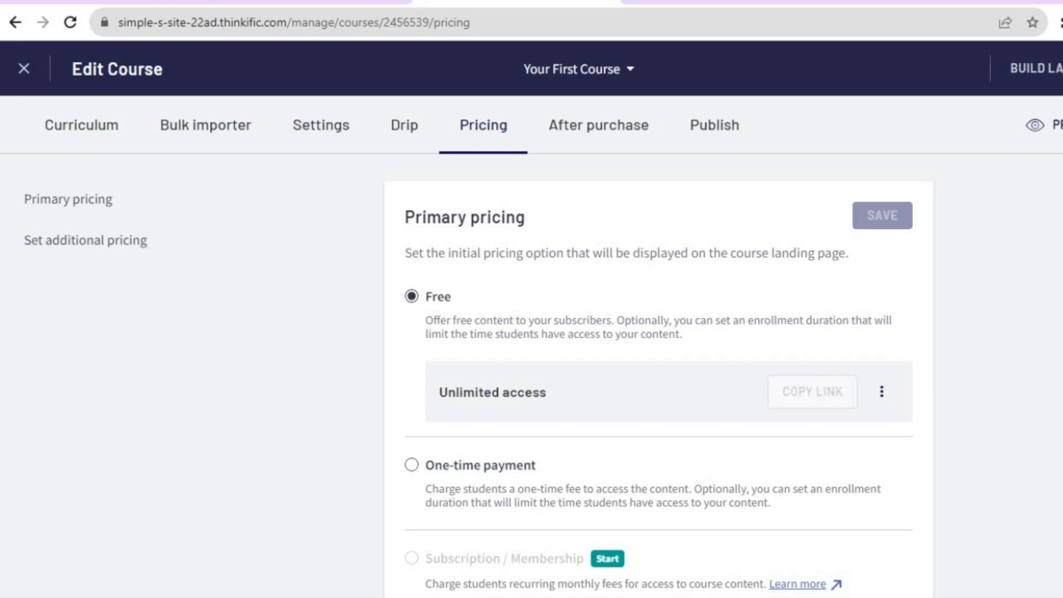
scroll(447, 331, "down", 3)
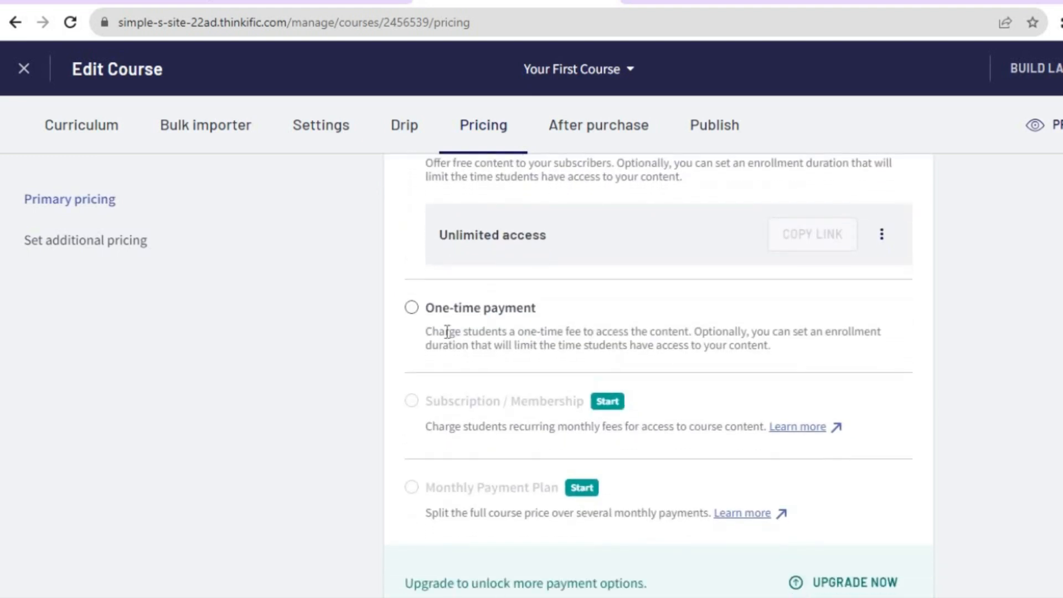
Select One-time payment as the primary pricing and open the payment setup to examine the PayPal and Stripe options
left_click(411, 310)
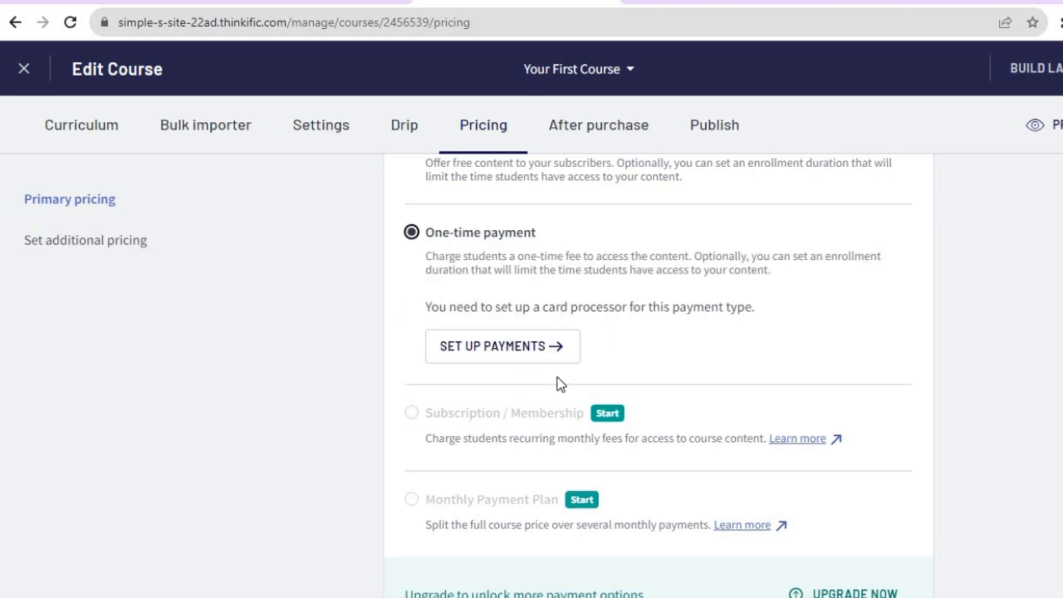
left_click(486, 349)
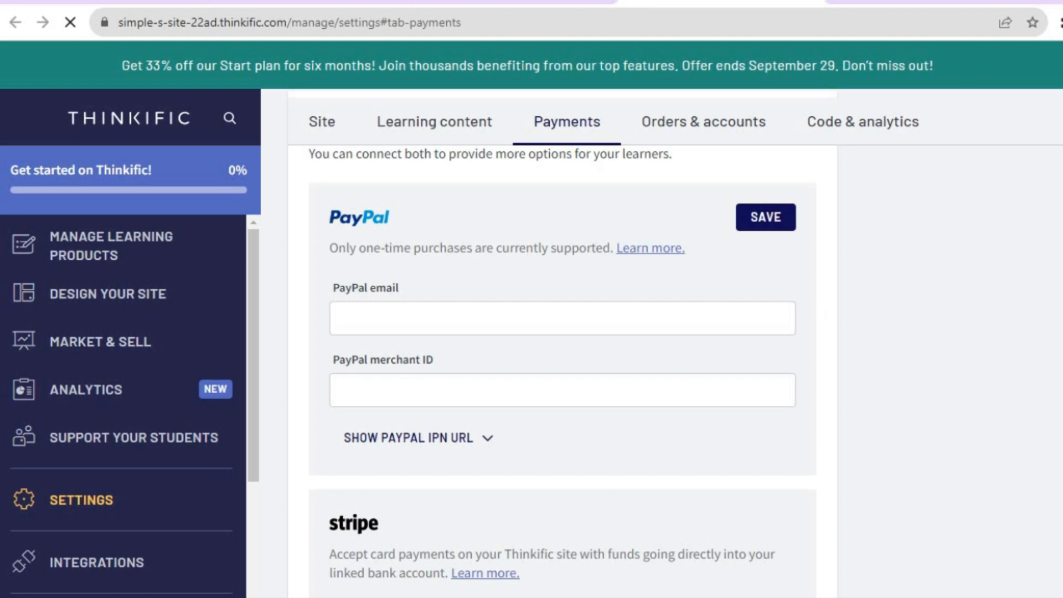
scroll(562, 366, "down", 1)
scroll(563, 365, "down", 2)
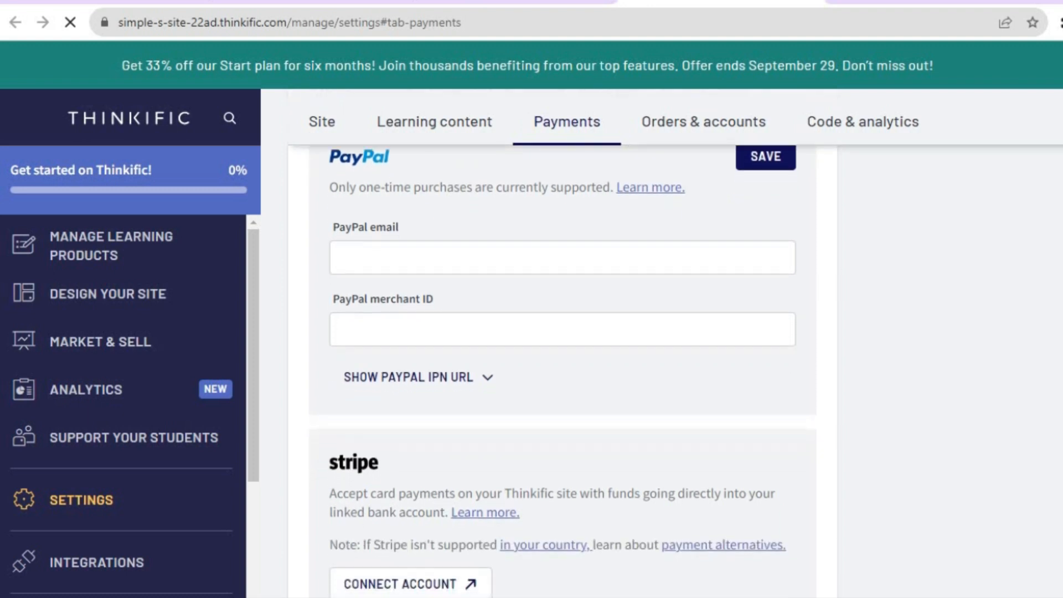
scroll(563, 366, "down", 2)
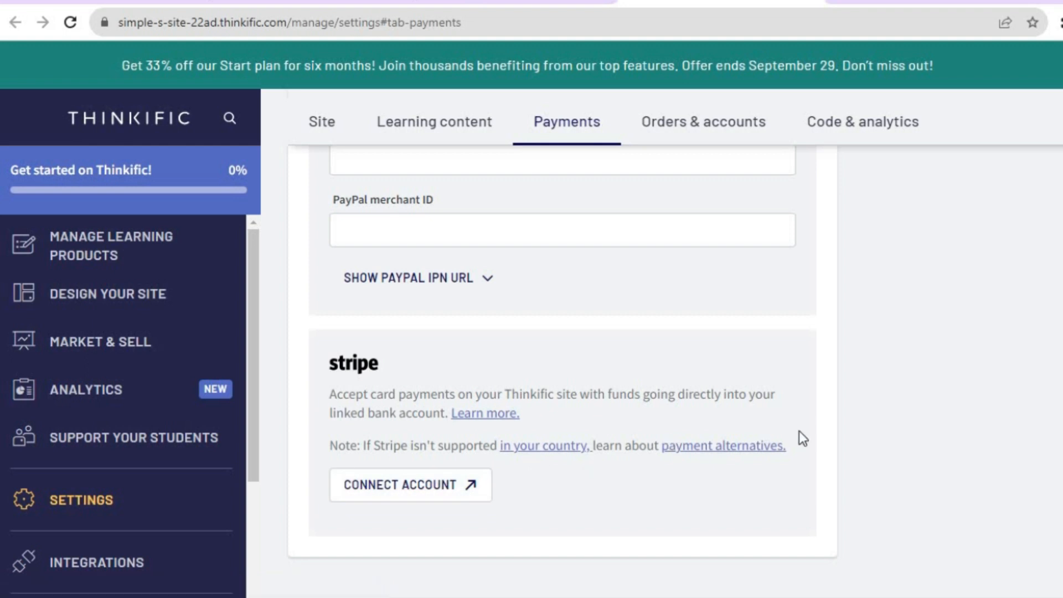
scroll(562, 365, "up", 2)
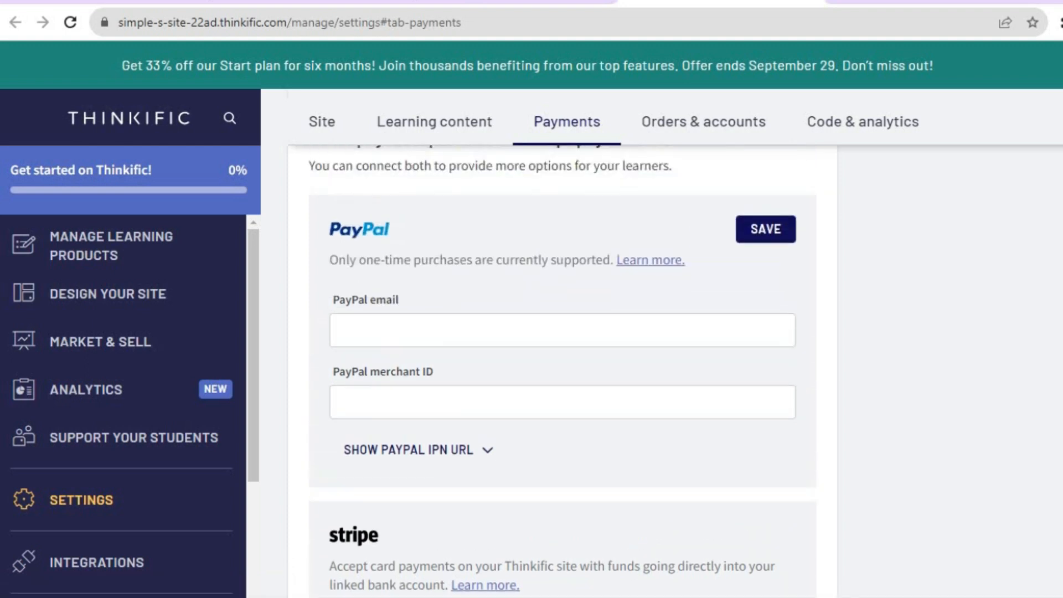
scroll(563, 365, "down", 2)
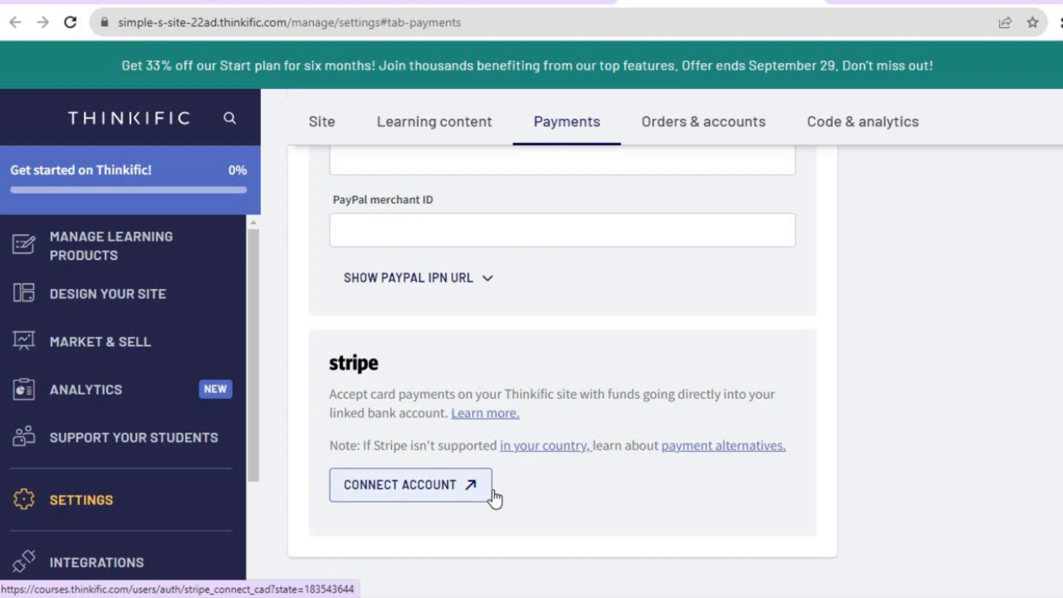
Open the site's Orders & accounts settings and examine the sign-in, terms, custom sign-up field and order setup options
left_click(710, 125)
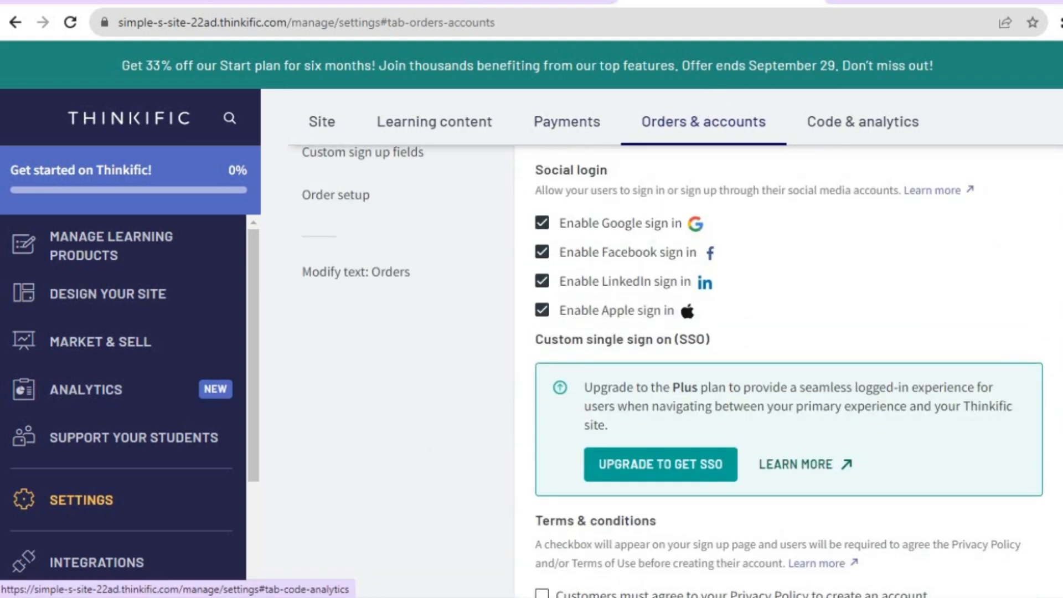
scroll(675, 348, "up", 3)
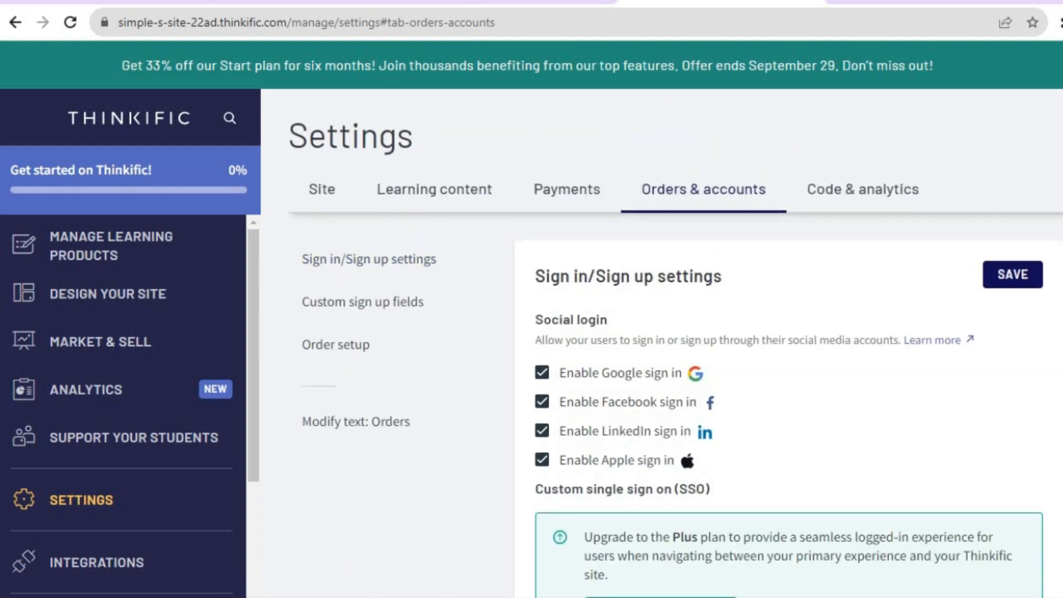
scroll(675, 371, "down", 6)
scroll(789, 371, "down", 2)
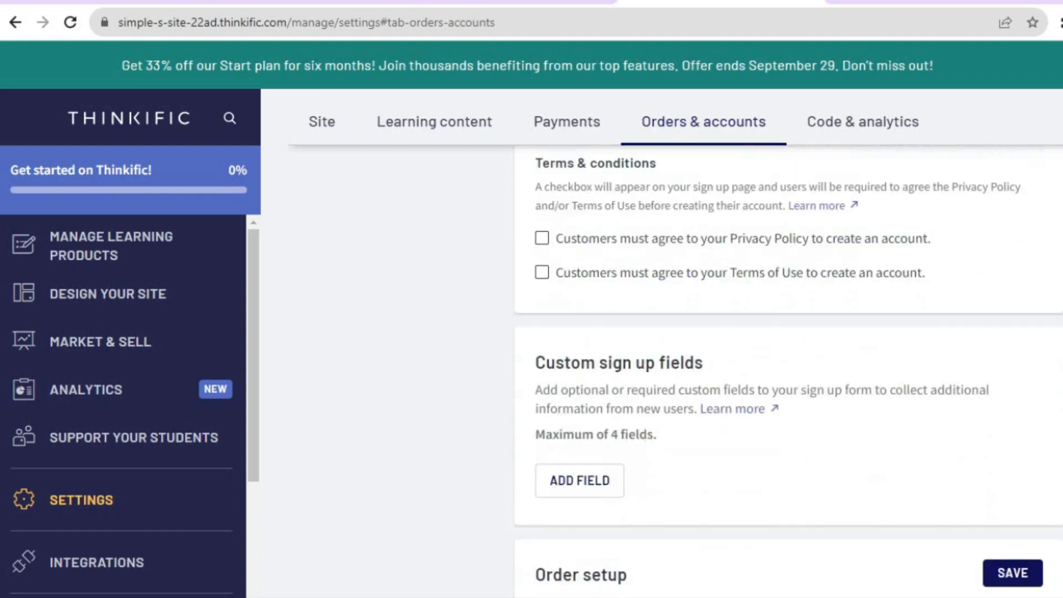
scroll(789, 371, "down", 3)
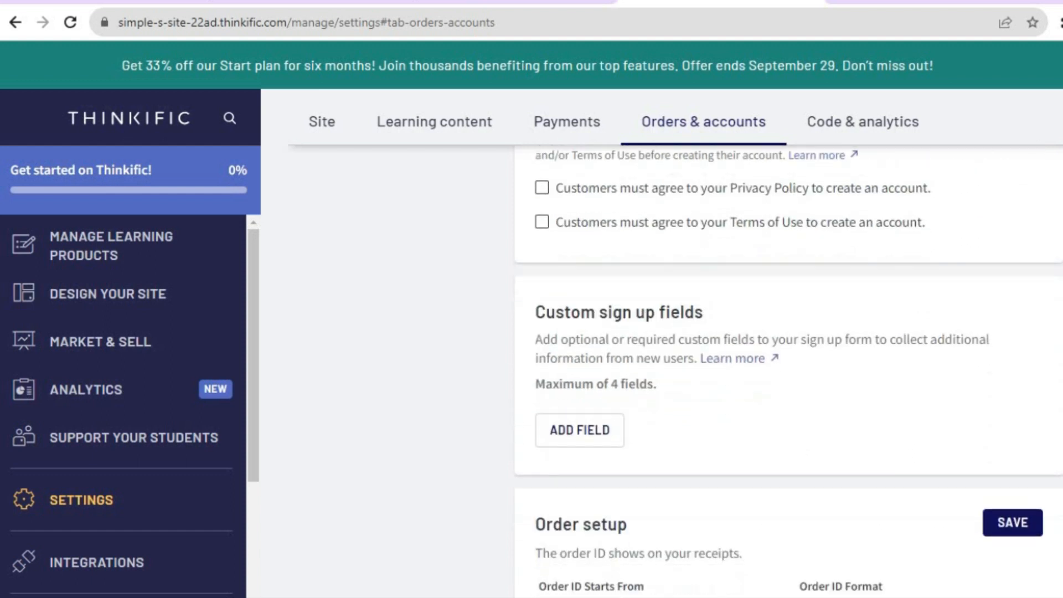
scroll(789, 371, "up", 1)
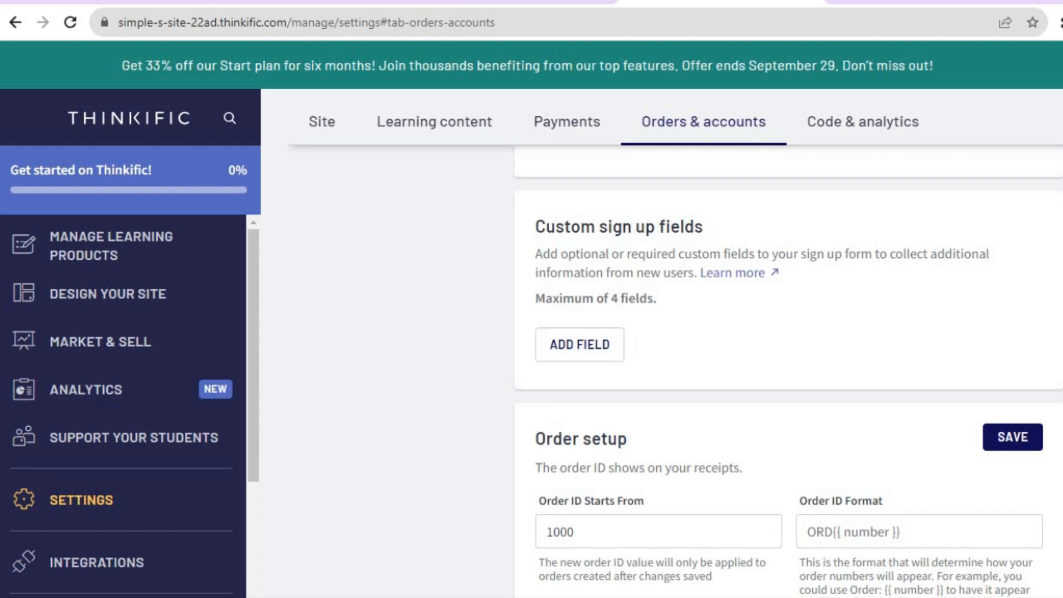
scroll(789, 371, "up", 8)
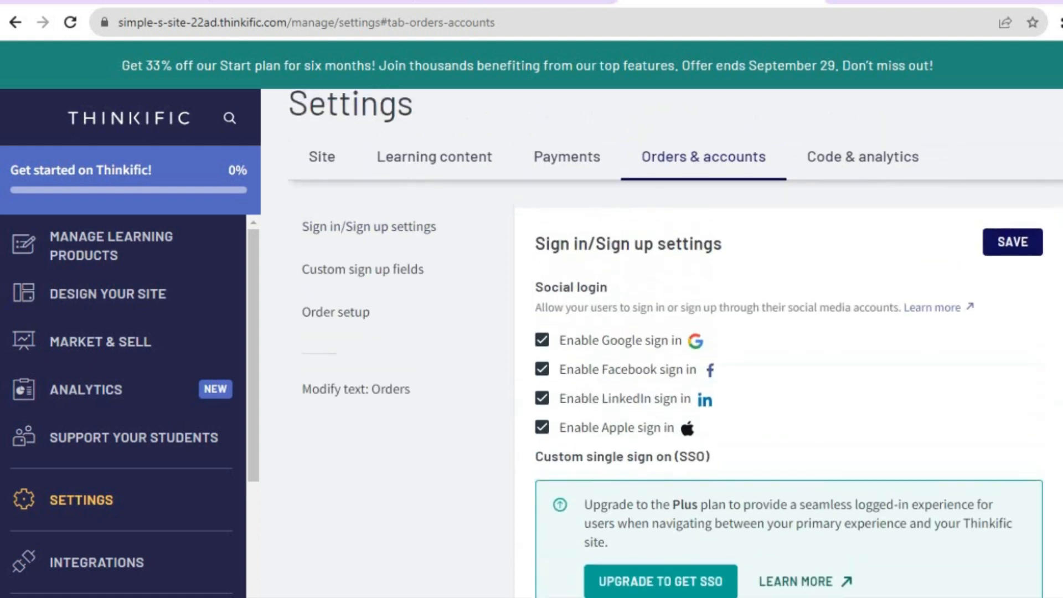
Return to the course editor and open the After purchase page, discarding the unsaved pricing change
left_click(509, 2)
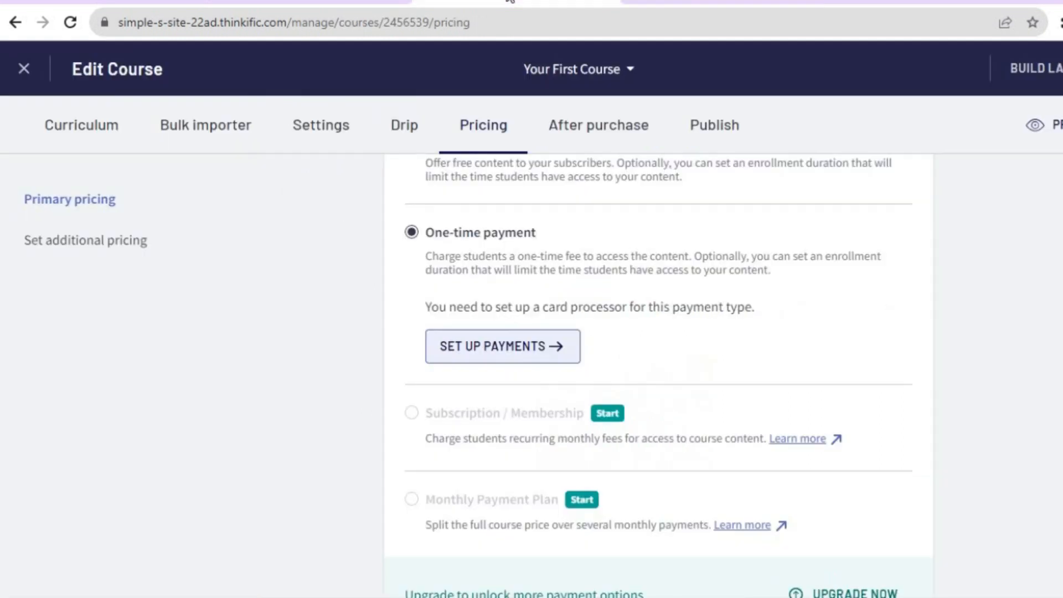
left_click(597, 129)
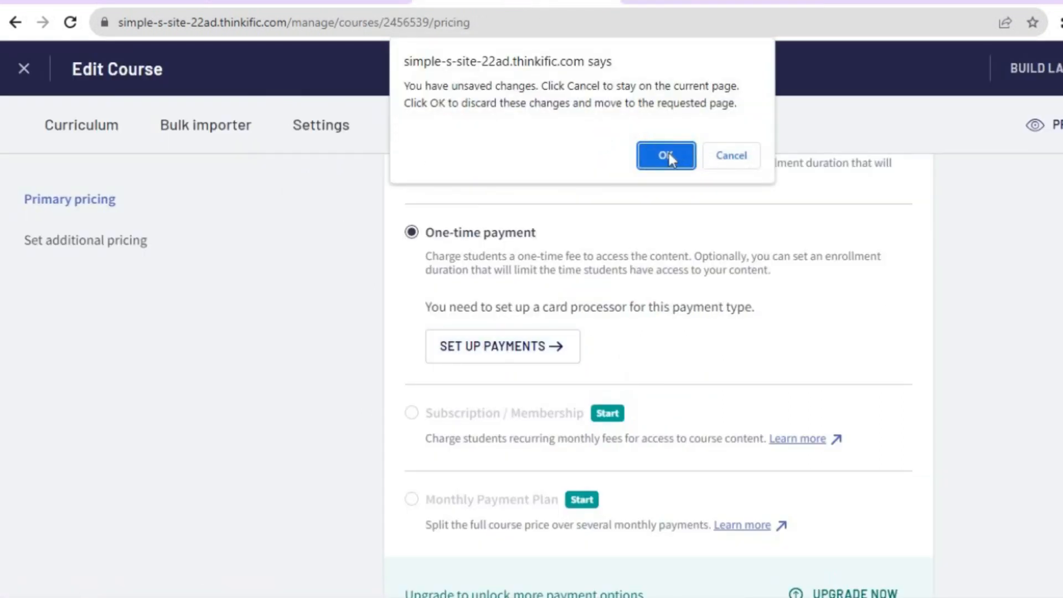
left_click(669, 155)
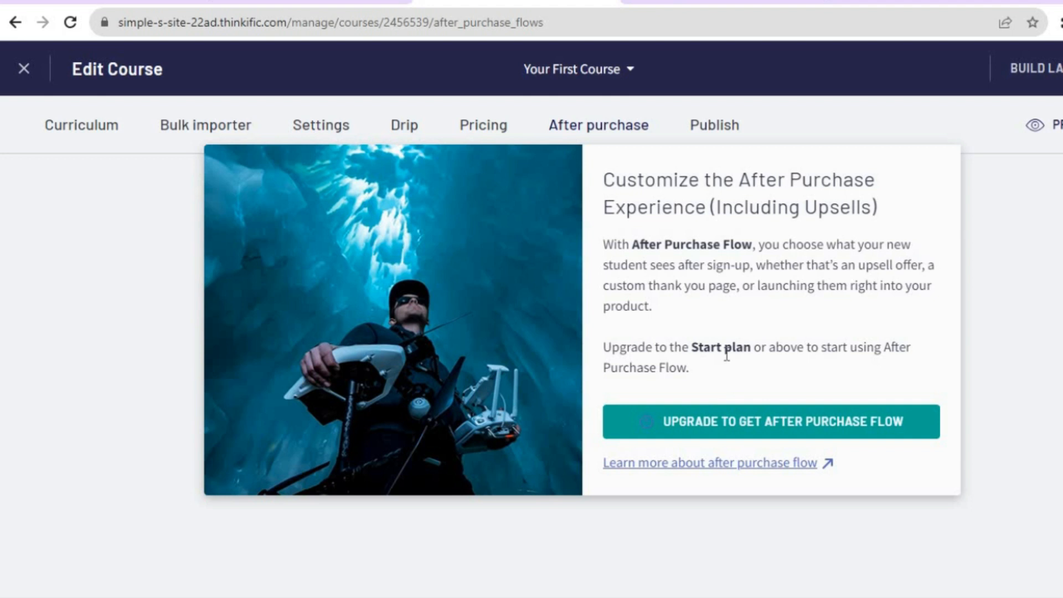
Open the course's Publish page and review the Draft, Pre-order and Published status options
left_click(710, 127)
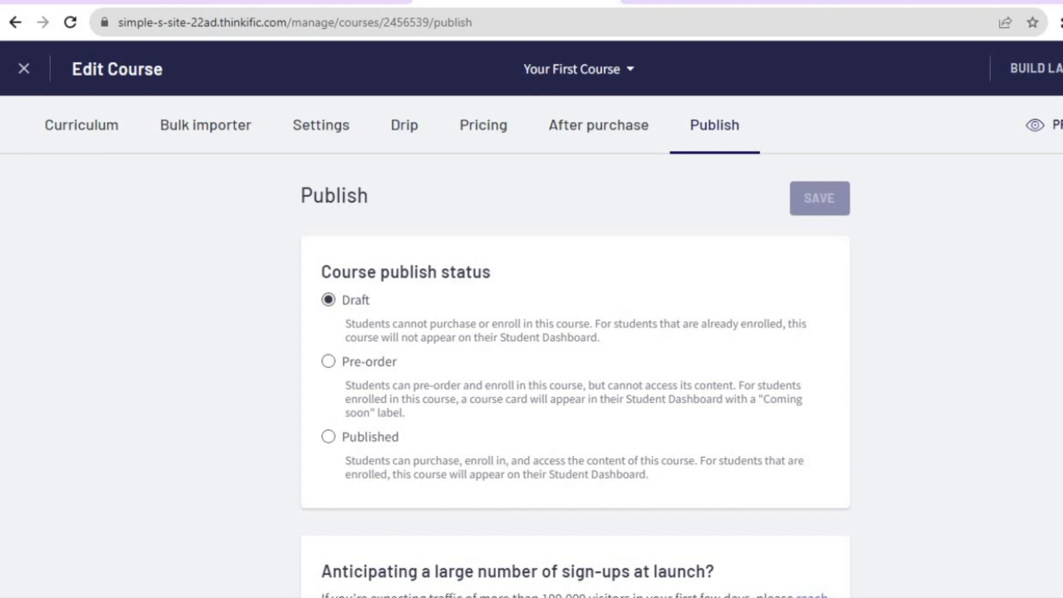
scroll(575, 377, "down", 4)
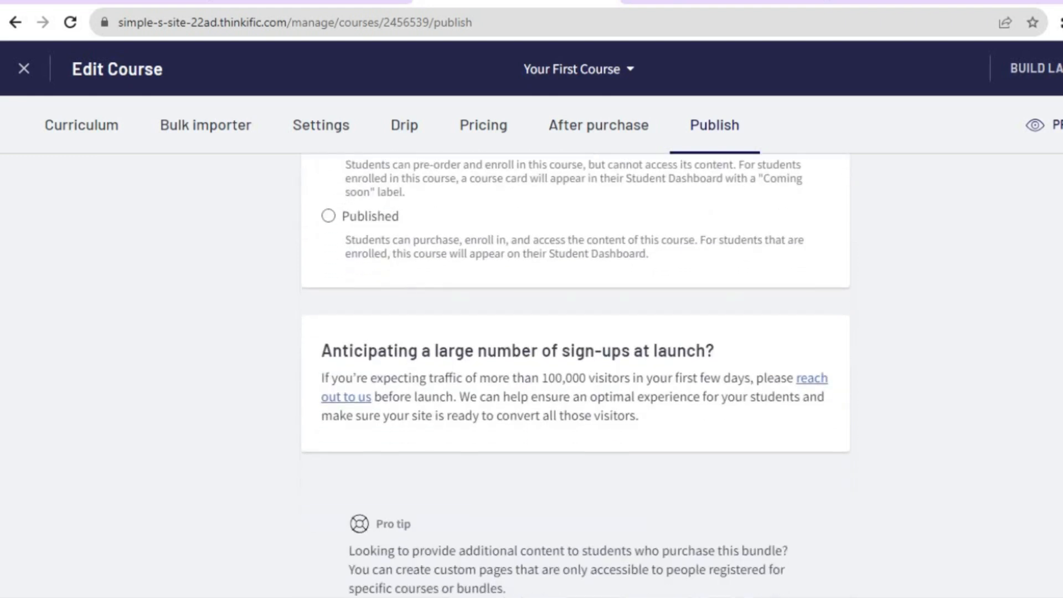
scroll(575, 376, "down", 1)
scroll(575, 377, "up", 5)
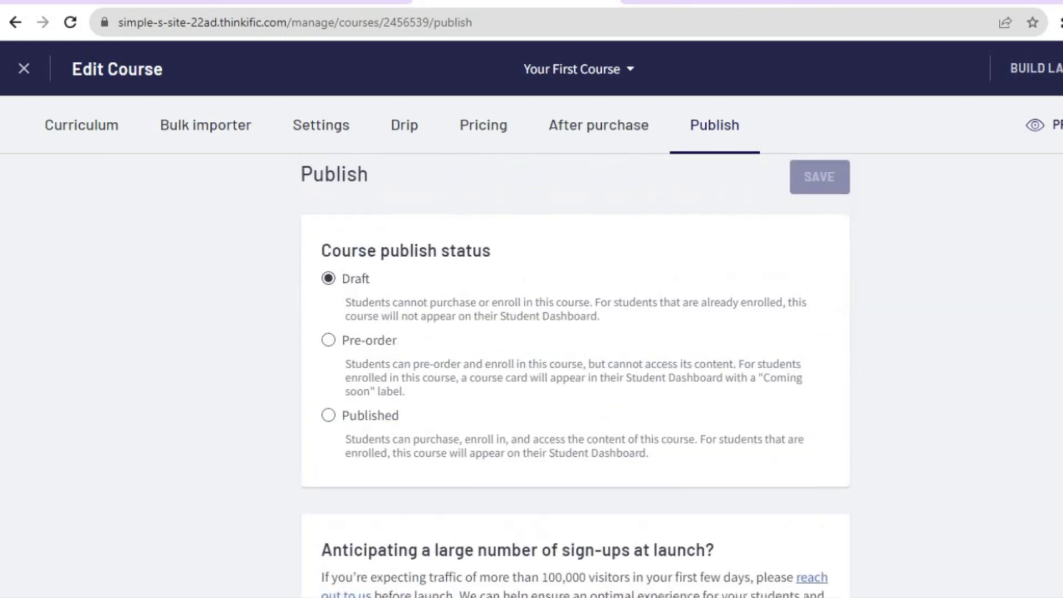
Open the course's landing page in the Site Builder and examine its header, banner, curriculum and call-to-action sections
left_click(1024, 68)
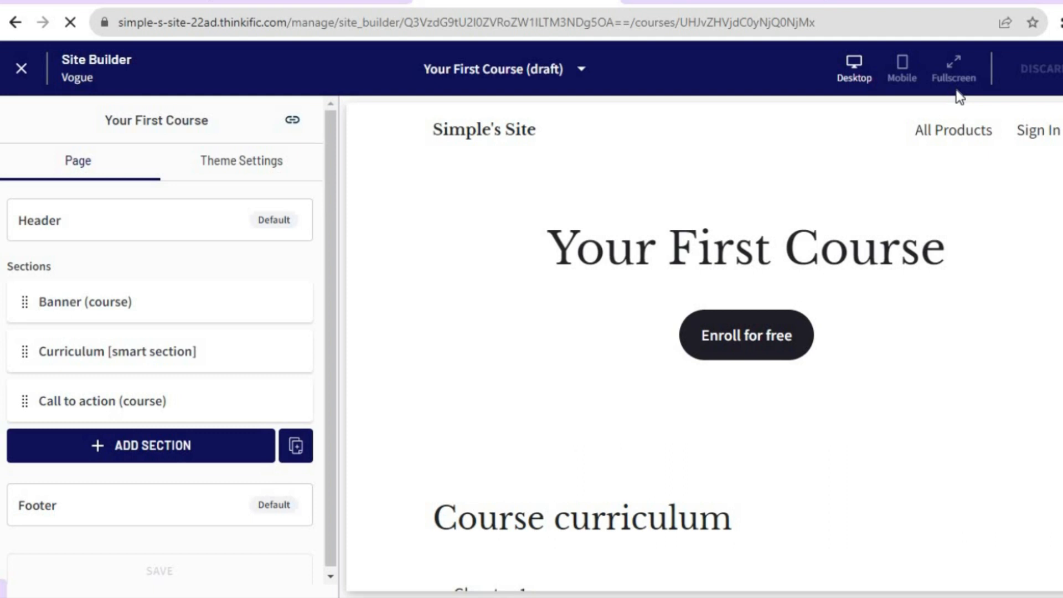
mouse_move(719, 127)
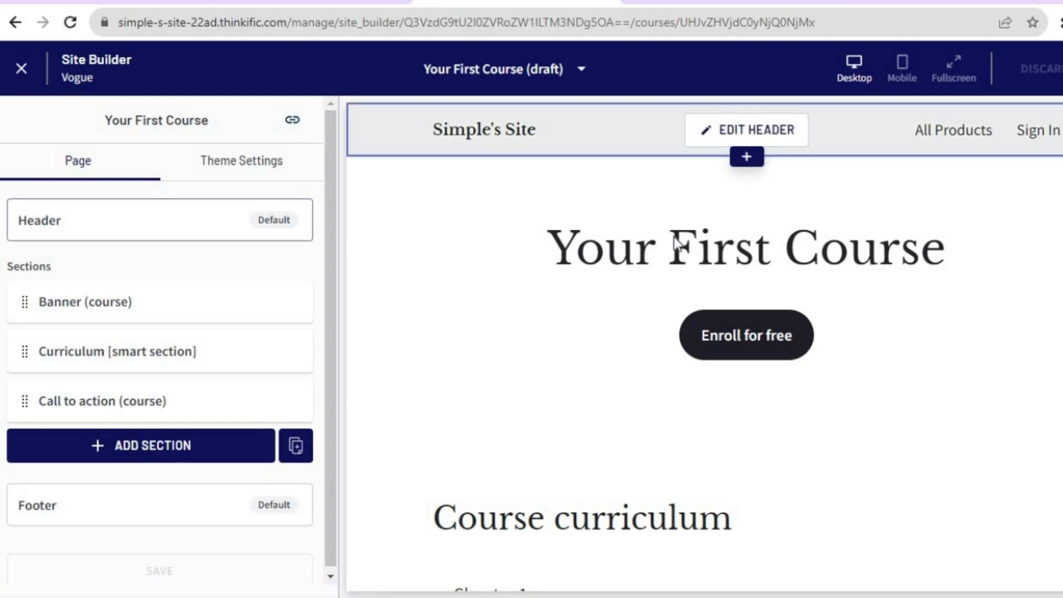
mouse_move(500, 252)
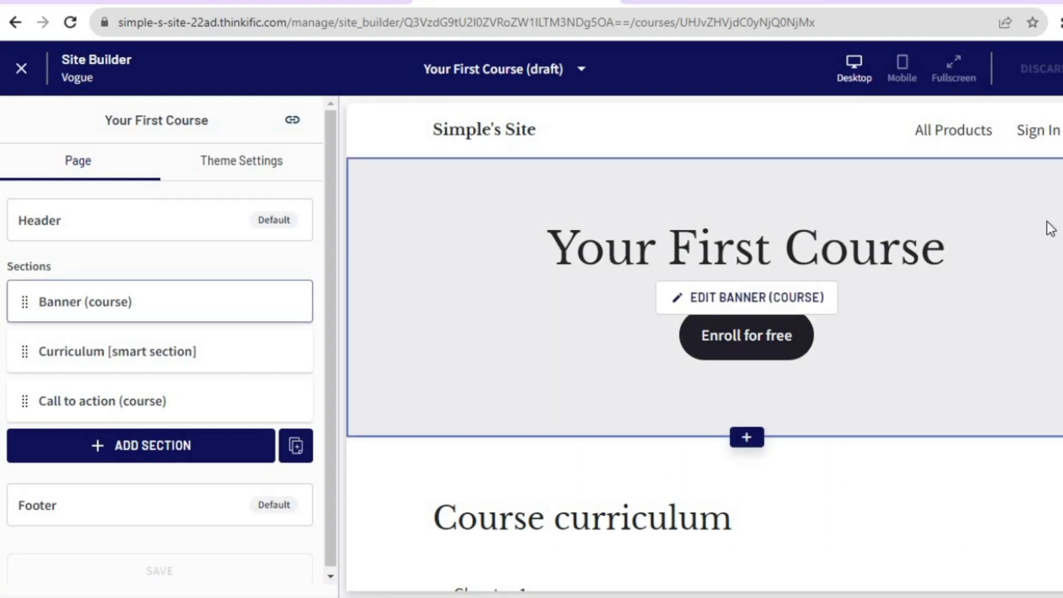
scroll(704, 346, "down", 12)
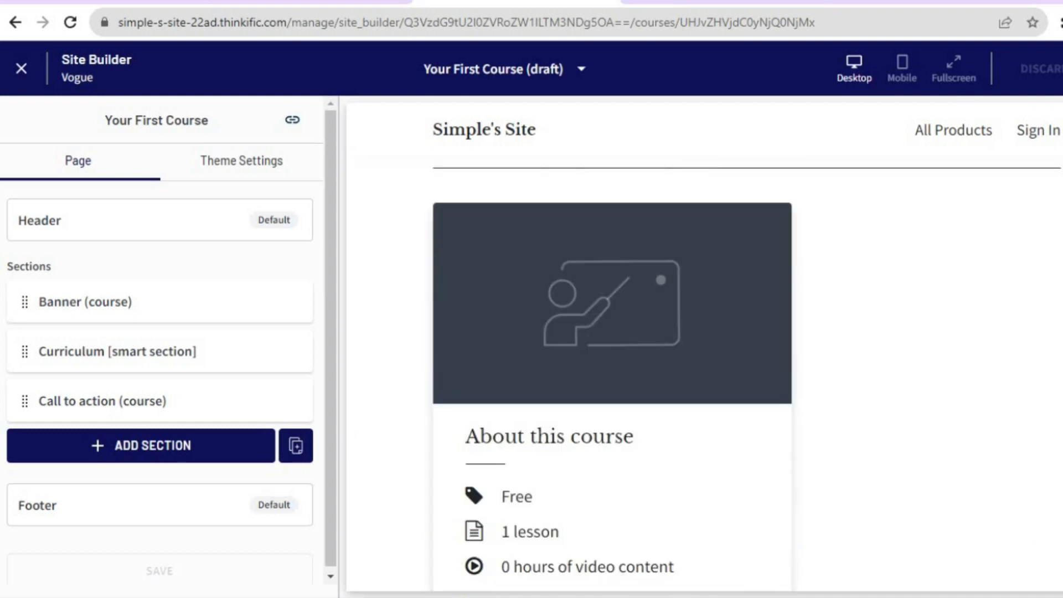
scroll(705, 346, "up", 11)
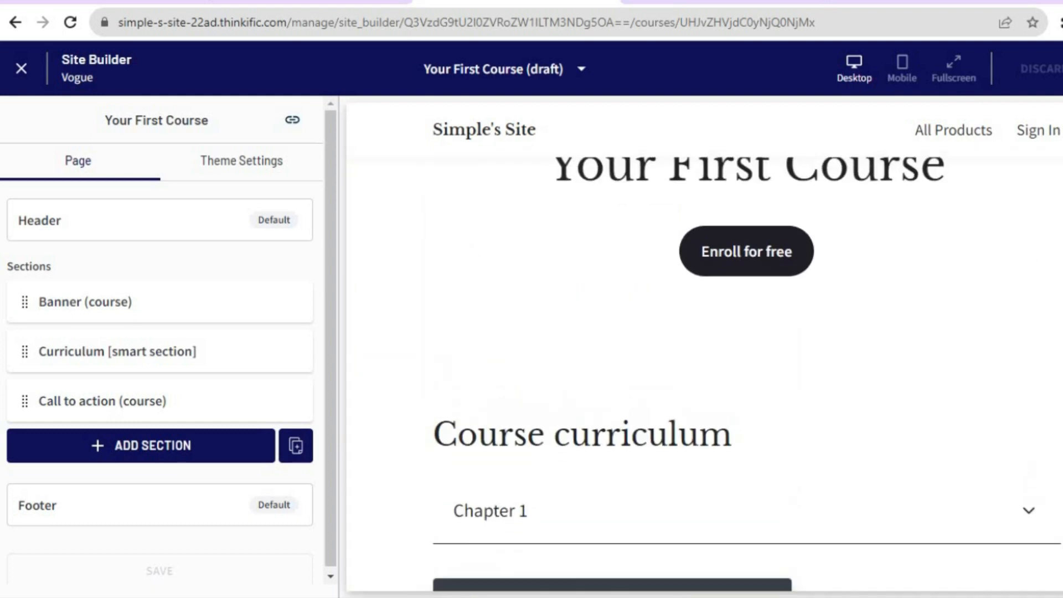
scroll(704, 347, "down", 10)
scroll(705, 347, "up", 10)
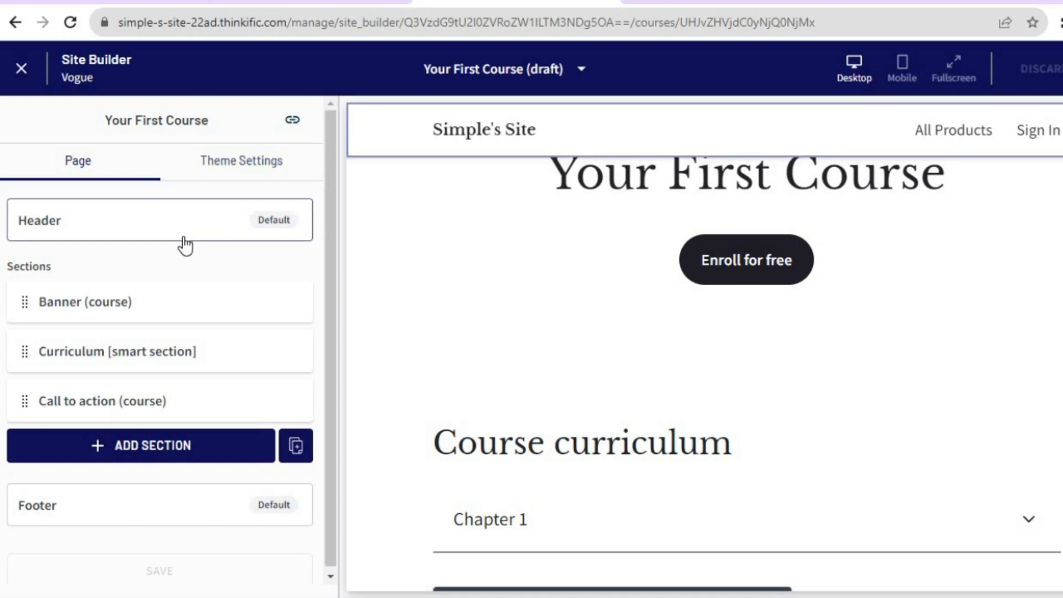
Set the background color of the landing page's course banner to Secondary and return to the page's section list
left_click(127, 309)
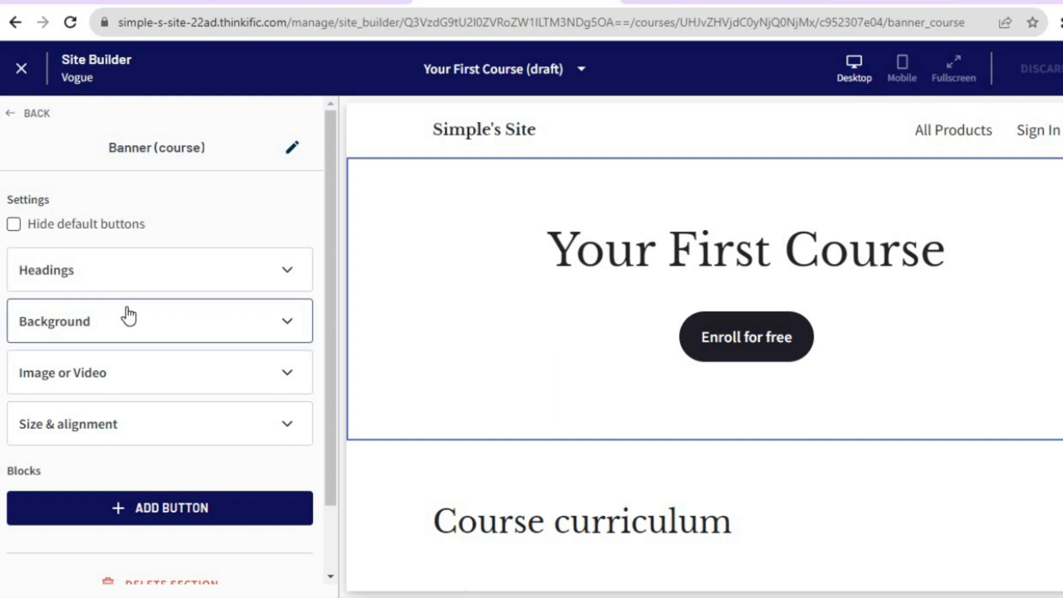
left_click(260, 318)
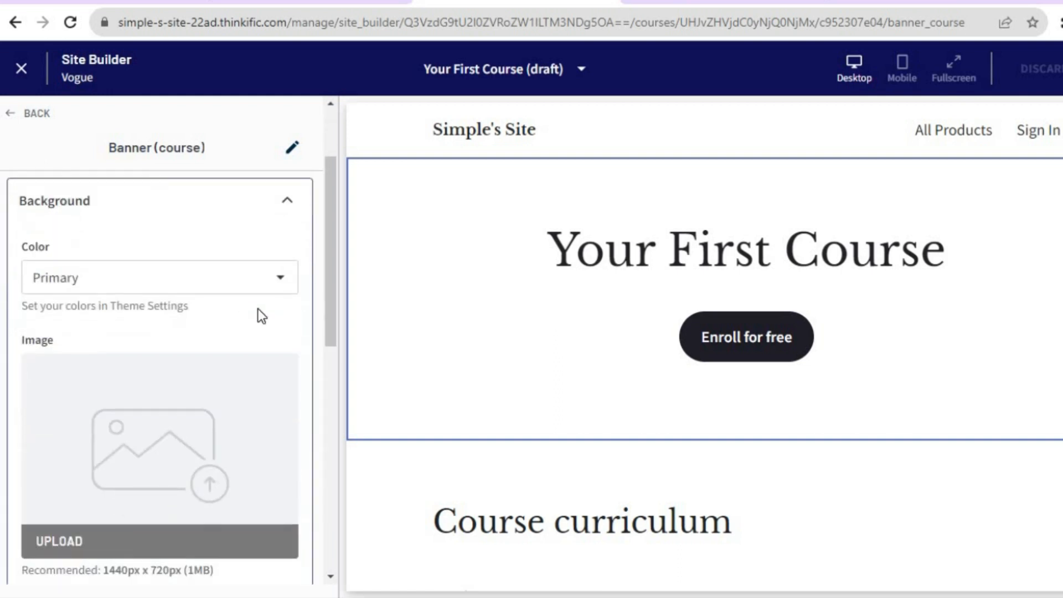
left_click(270, 281)
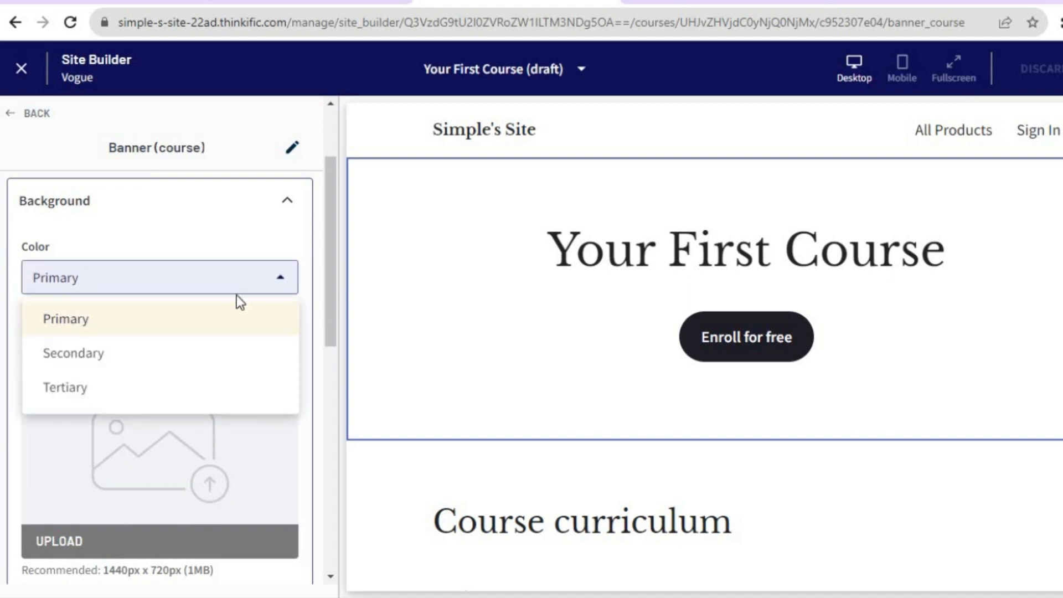
left_click(181, 353)
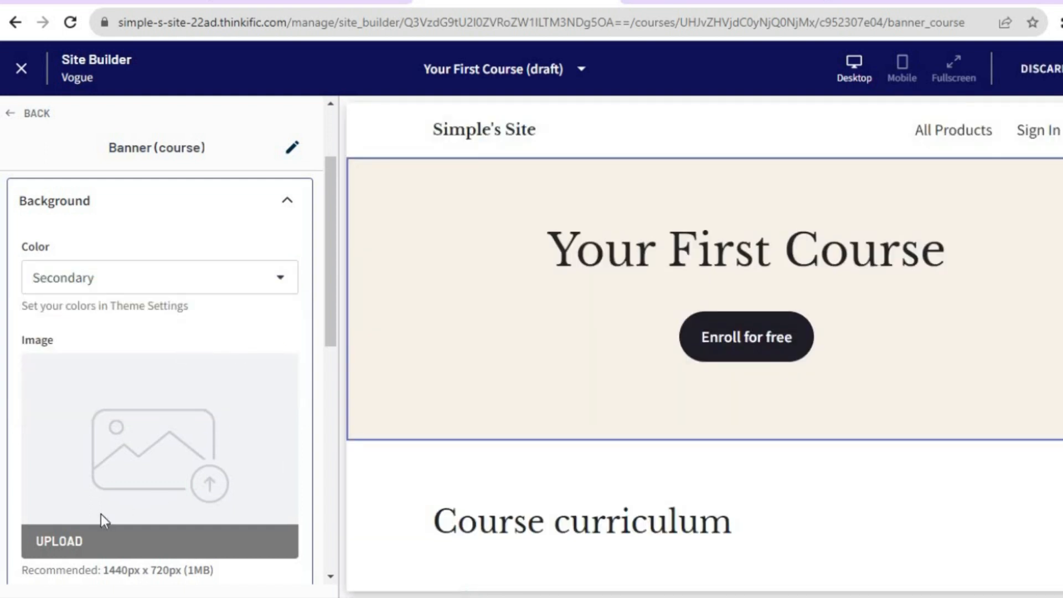
left_click(62, 534)
left_click_drag(331, 287, 337, 176)
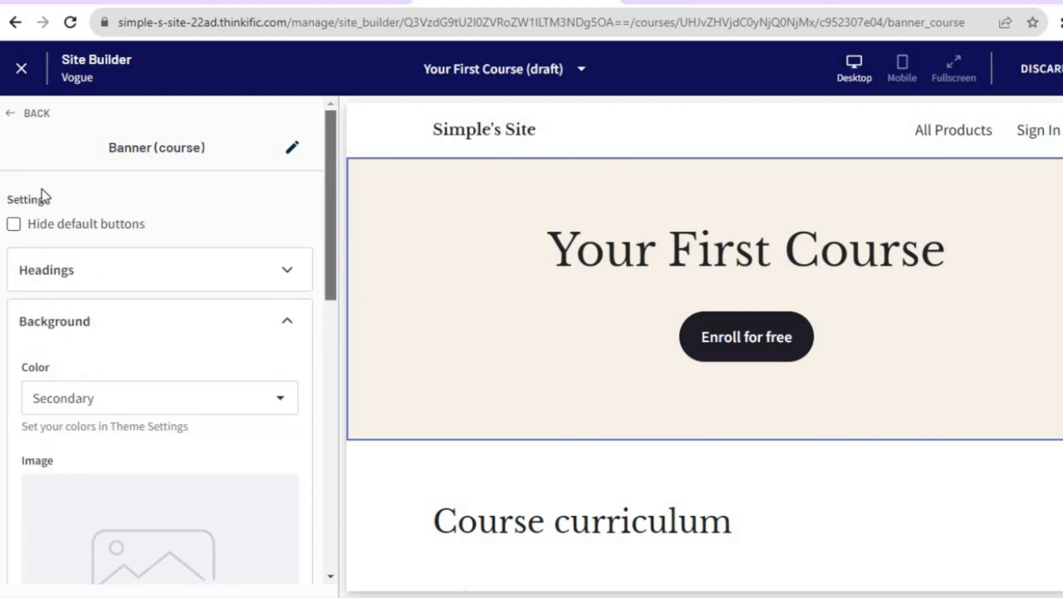
left_click(15, 115)
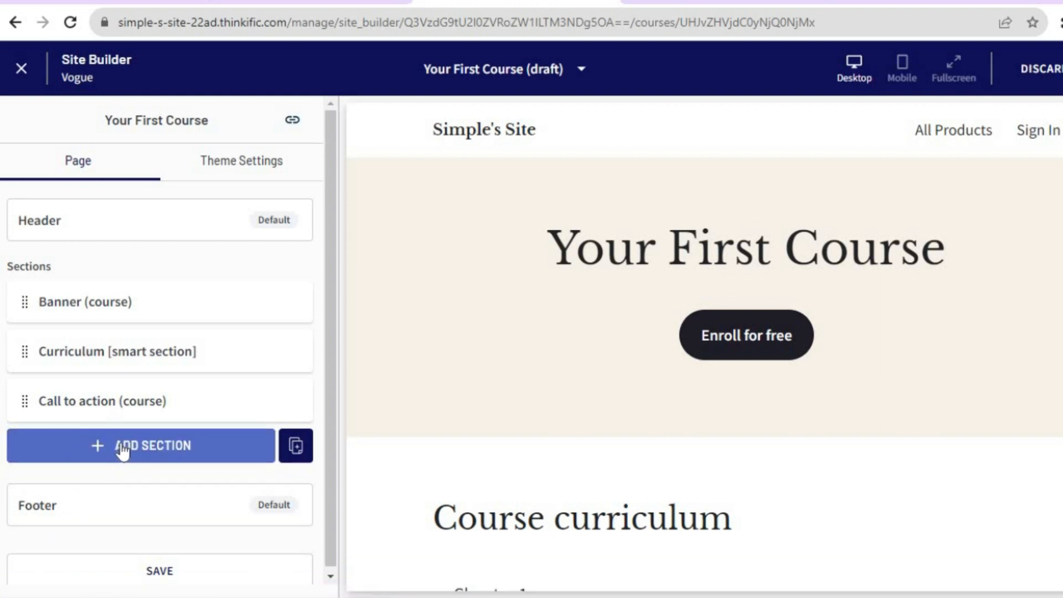
Apply the Manhattan theme style to the course landing page and save the changes
left_click(234, 165)
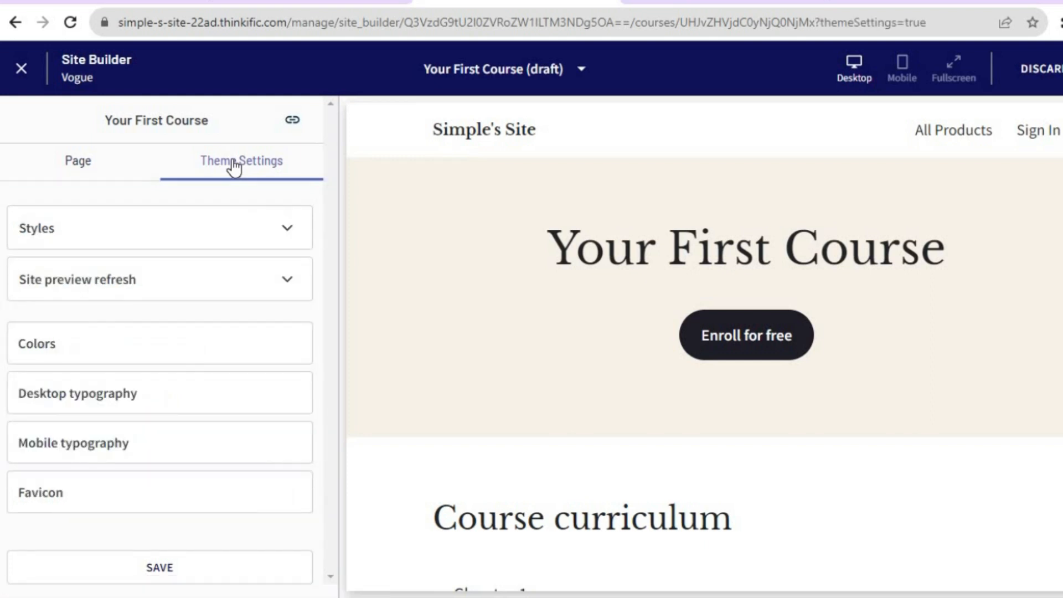
left_click(238, 237)
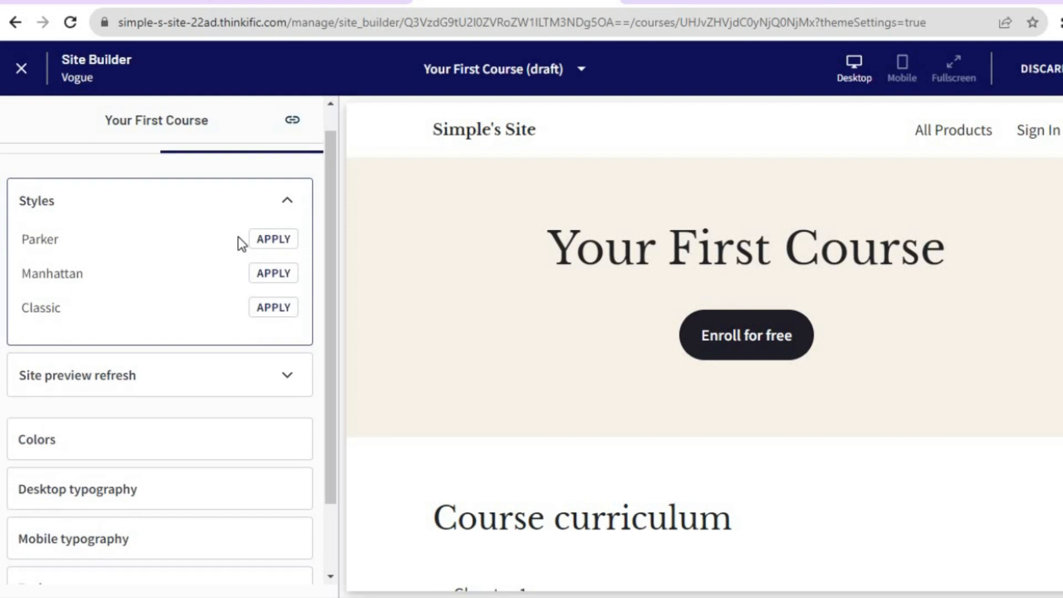
left_click(264, 275)
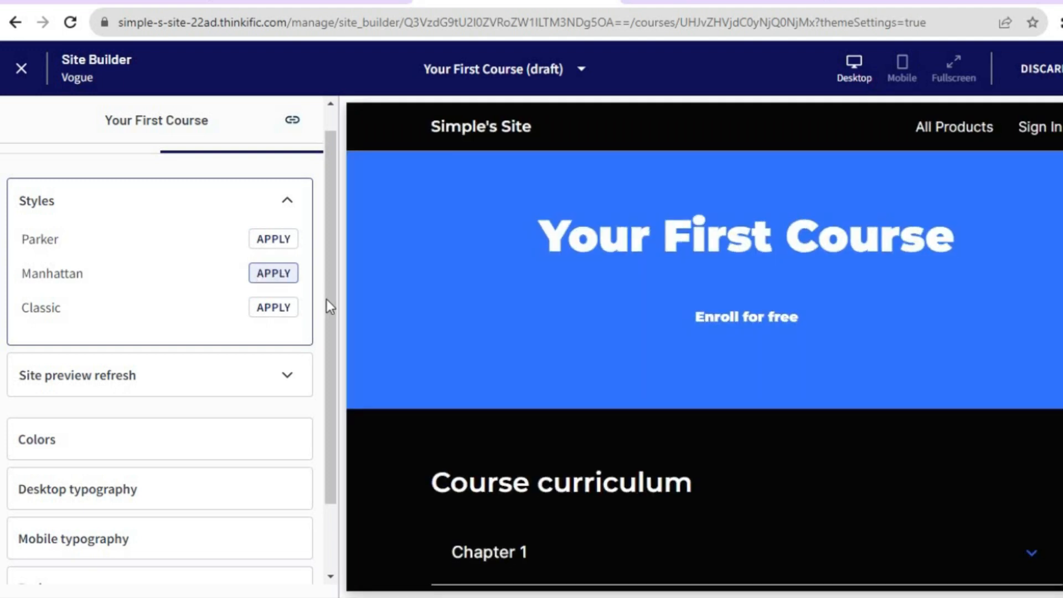
left_click_drag(322, 335, 313, 403)
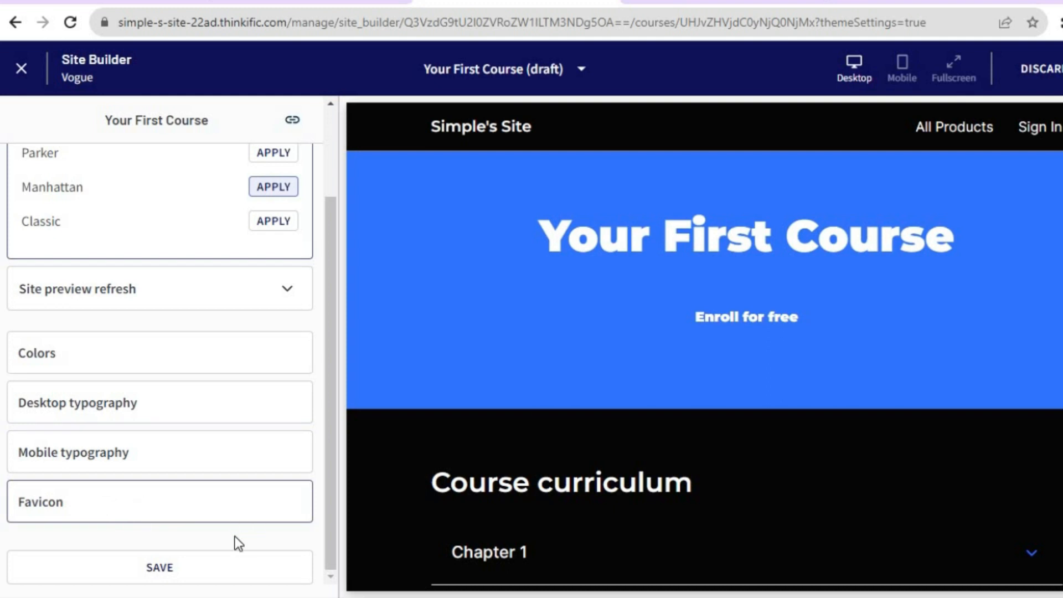
left_click(156, 579)
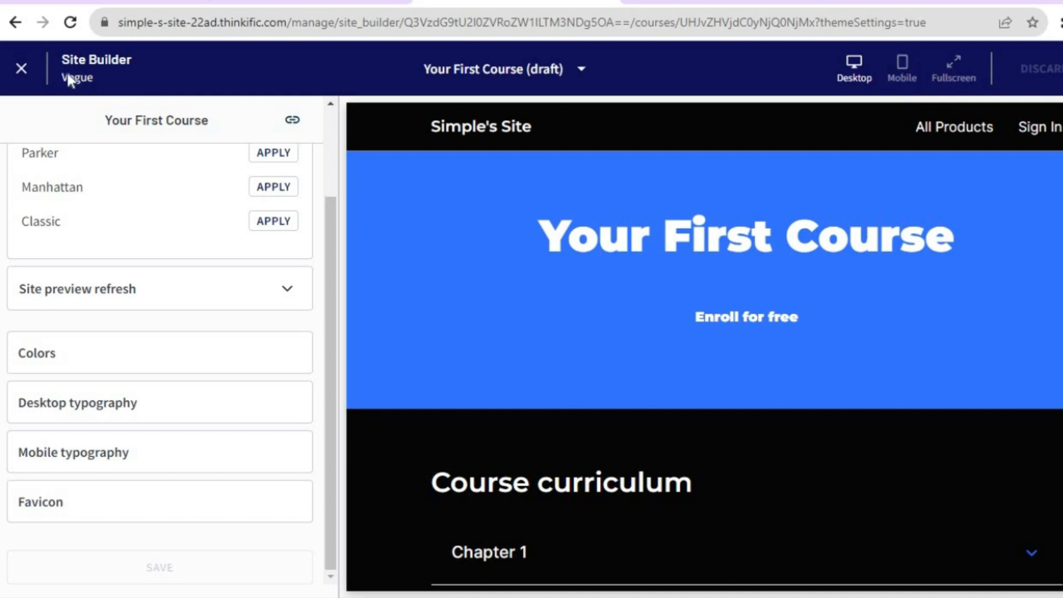
Leave the Site Builder and close the course editor
left_click(35, 72)
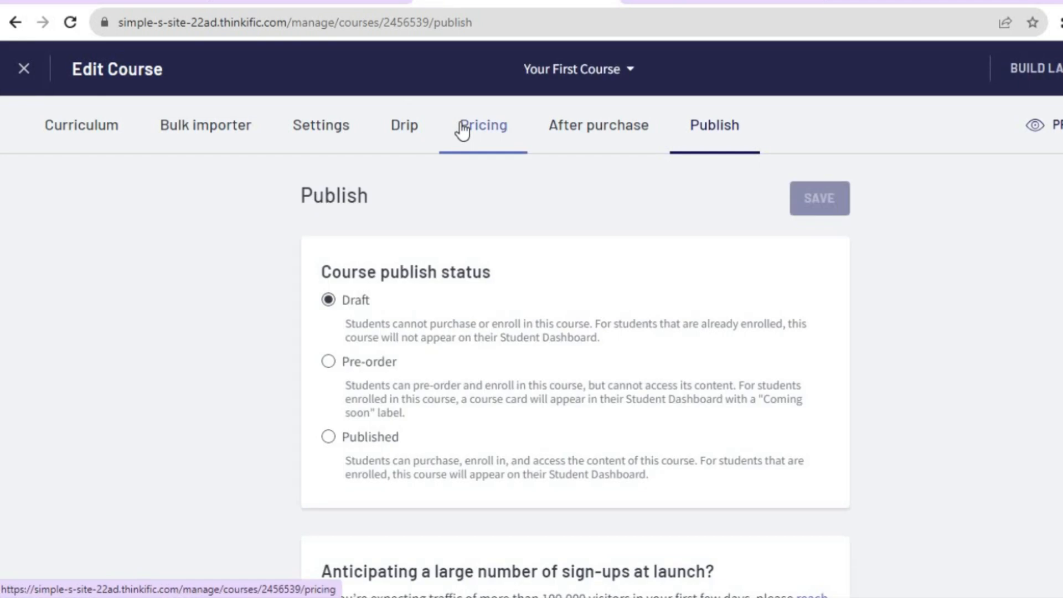
left_click(43, 70)
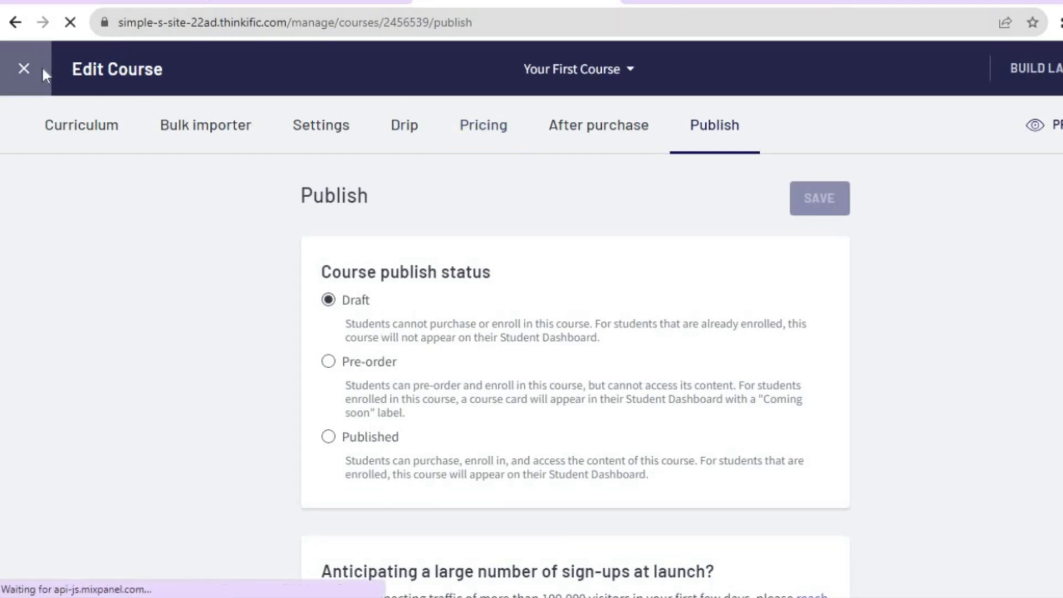